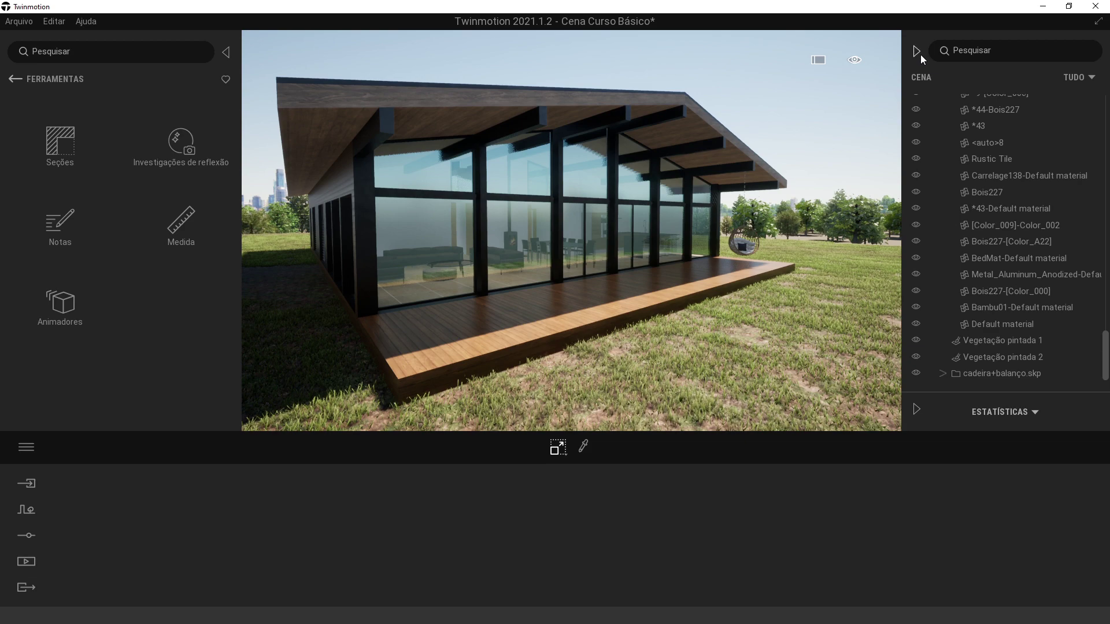
Step: Set the scene's time of day to 15:58 and its orientation to 28° to light the house's front
left_click(916, 50)
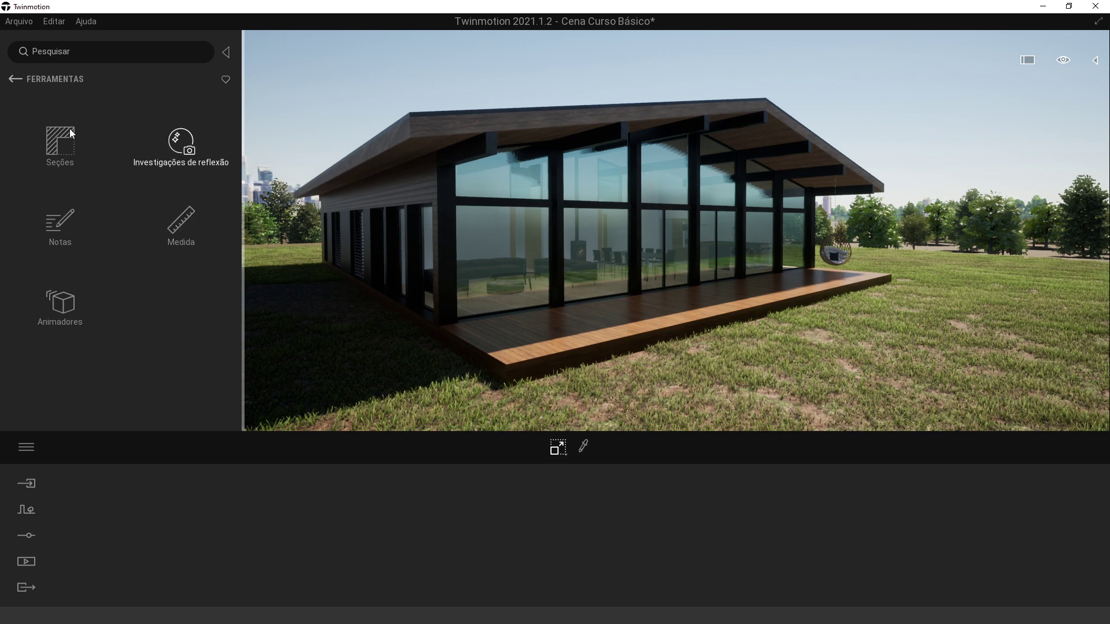
left_click(26, 534)
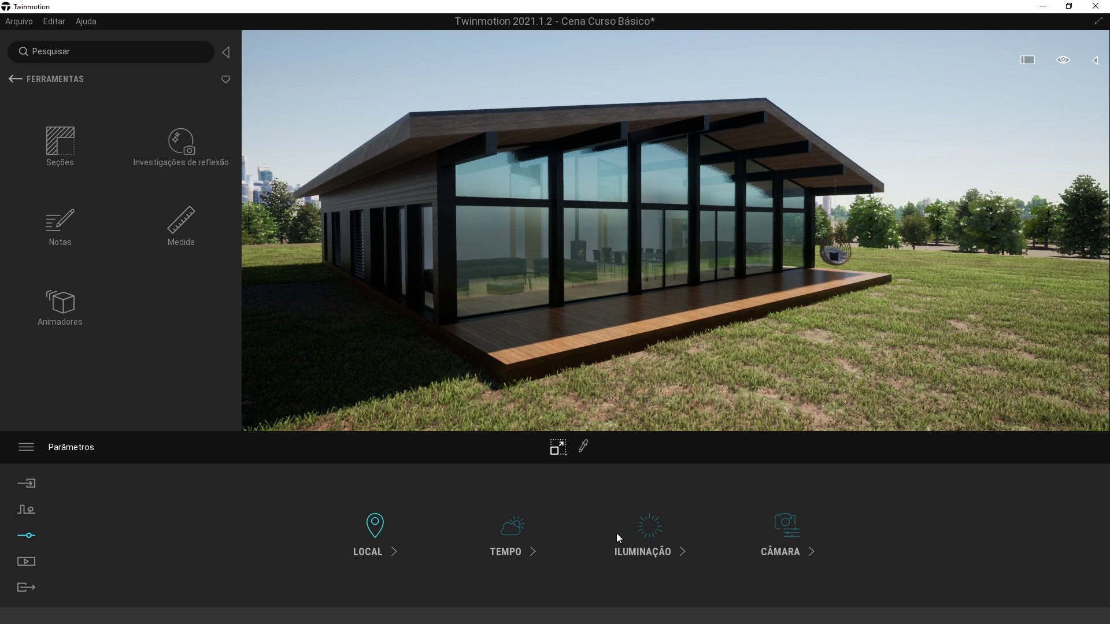
mouse_move(634, 536)
left_mouse_down()
mouse_move(639, 522)
mouse_move(638, 542)
left_mouse_up()
left_click_drag(880, 578, 875, 566)
right_click_drag(832, 330, 797, 327)
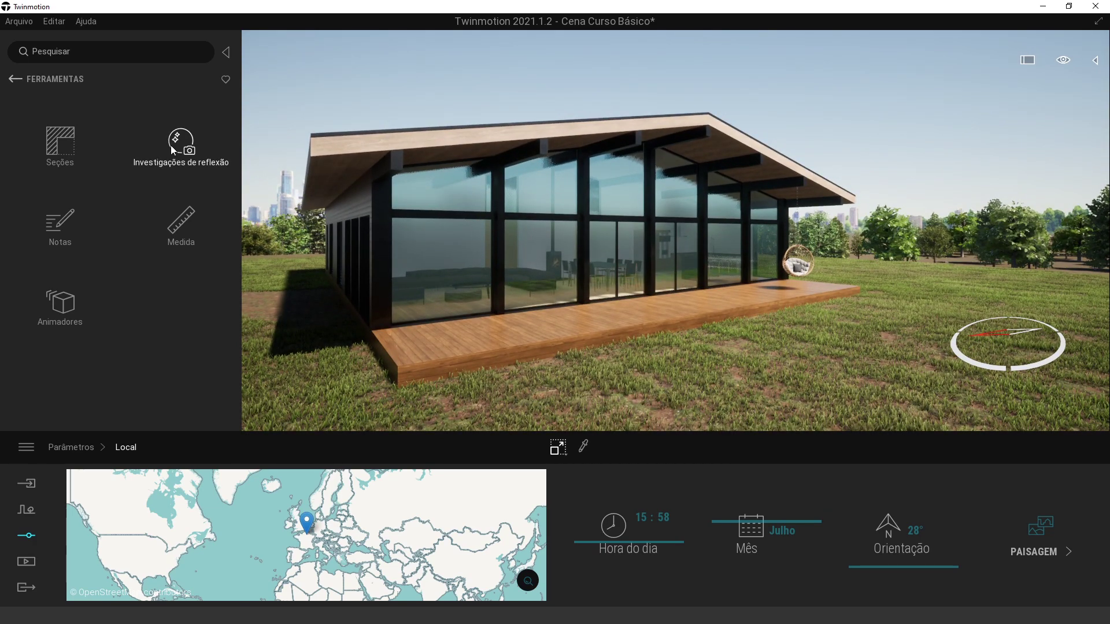
Step: Sample the front window glass material [Color_H10] and set its opacity to 15%
key("w")
right_click_drag(597, 265, 555, 265)
key("w")
key("s")
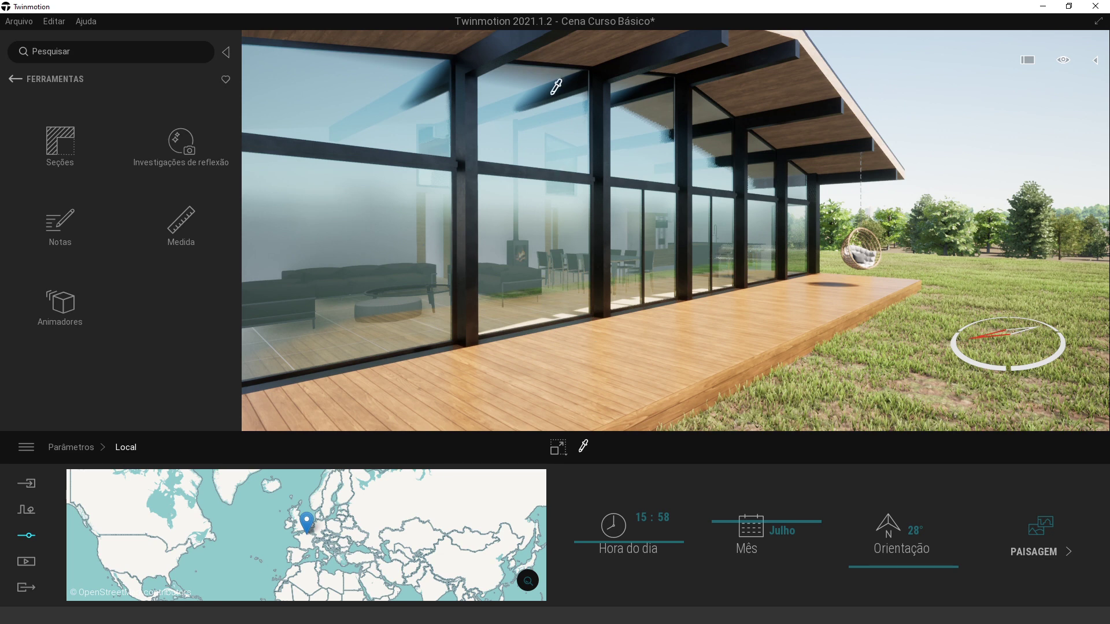
key("w")
key("a")
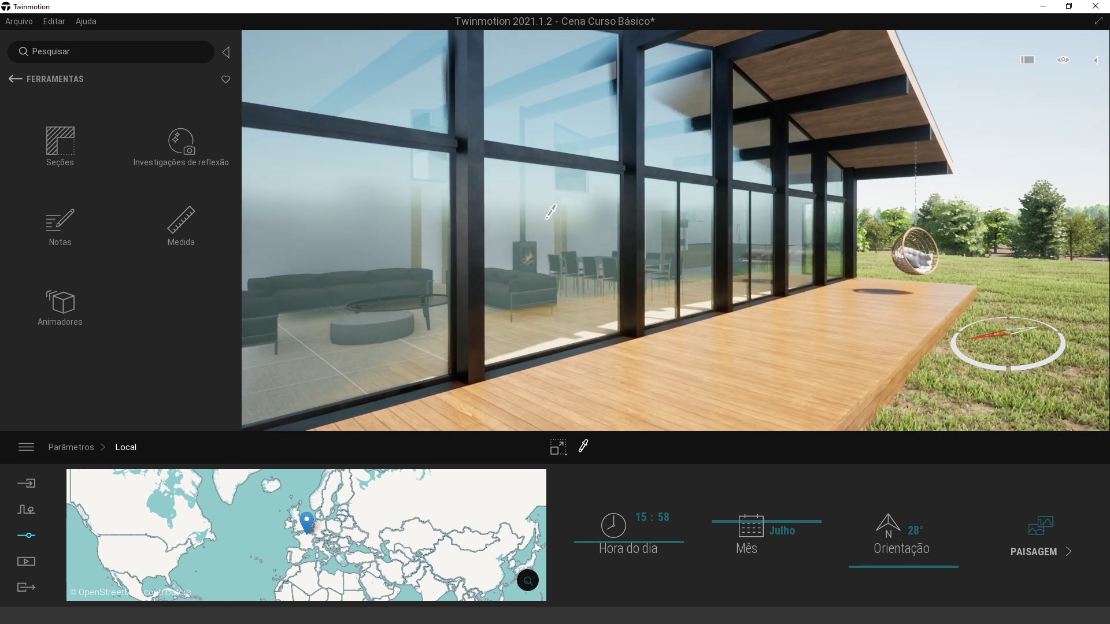
left_click(547, 218)
left_click_drag(652, 548, 655, 557)
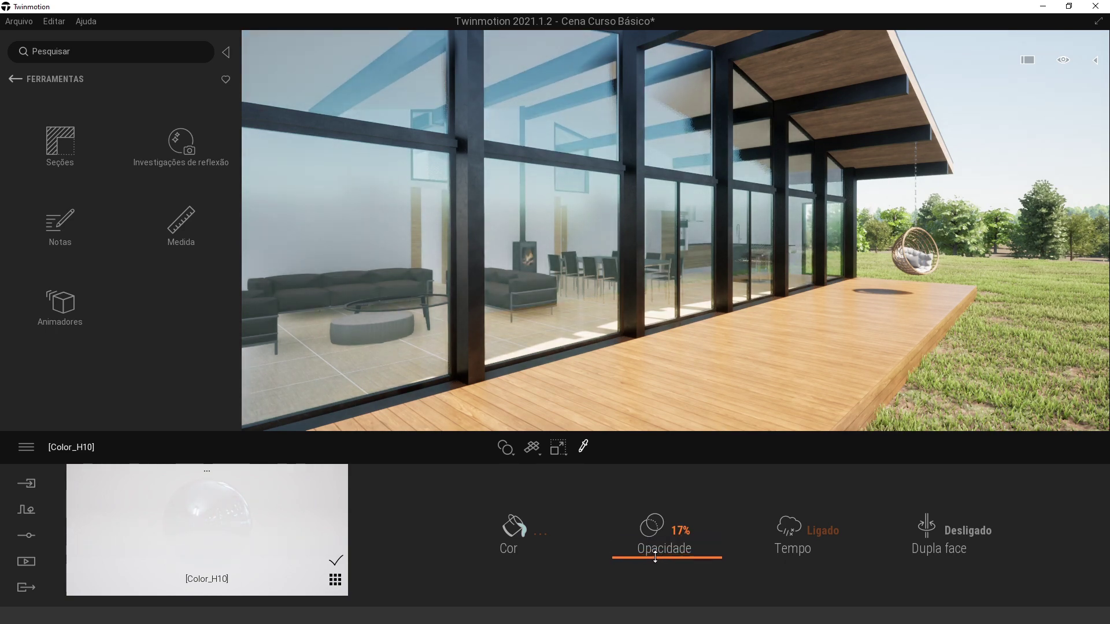
Step: Place a Box Reflection Probe inside the house, behind the middle of the front glazing
key("s")
key("s")
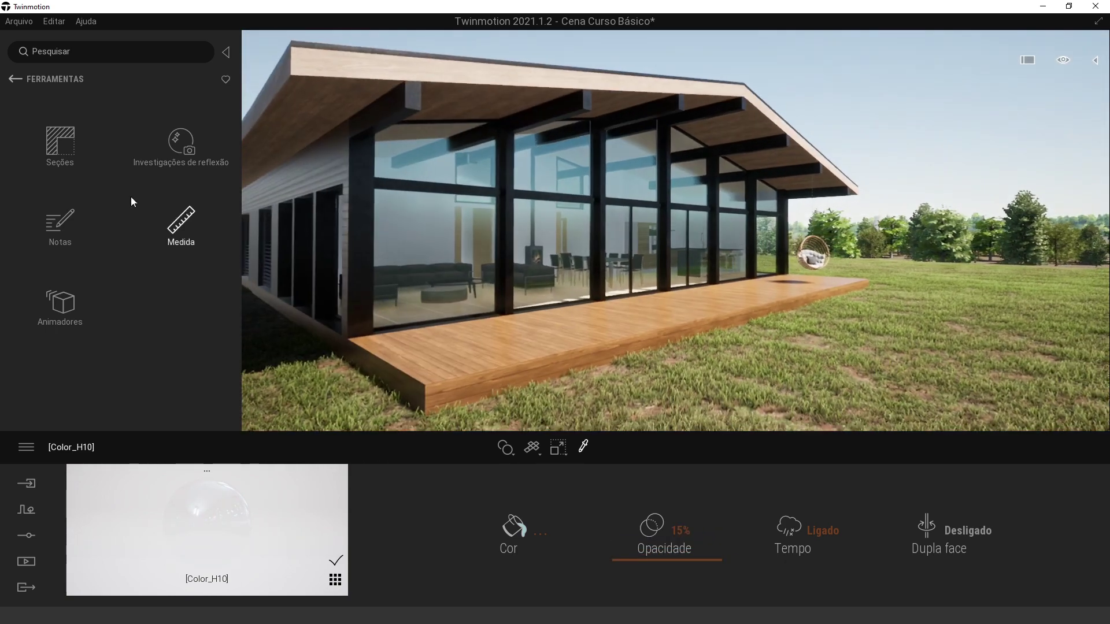
left_click(176, 153)
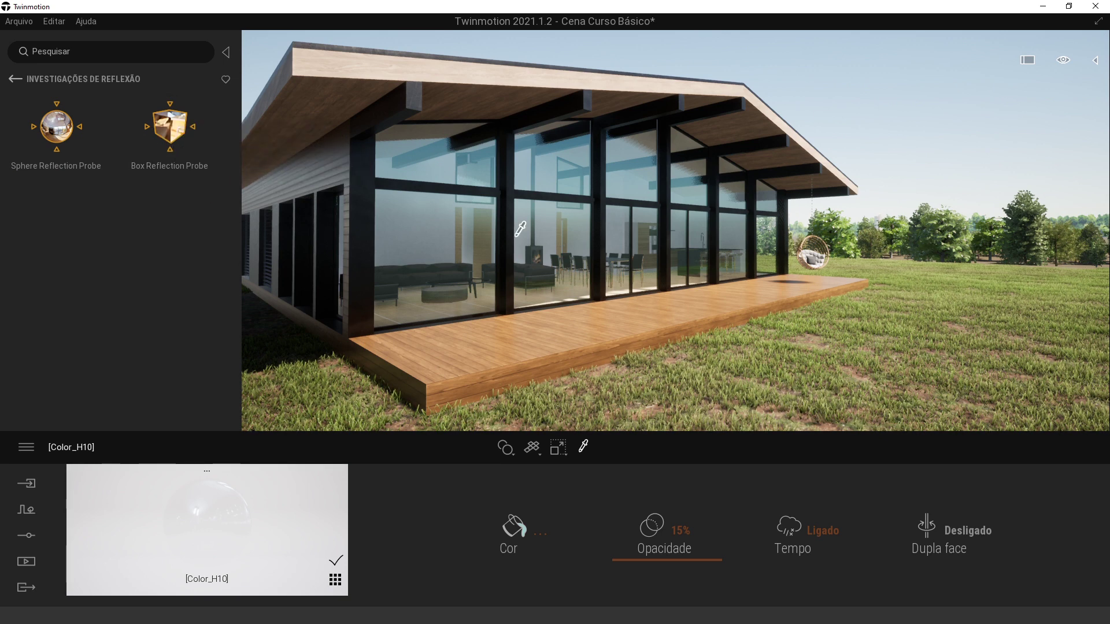
middle_click_drag(515, 237, 531, 265, "shift")
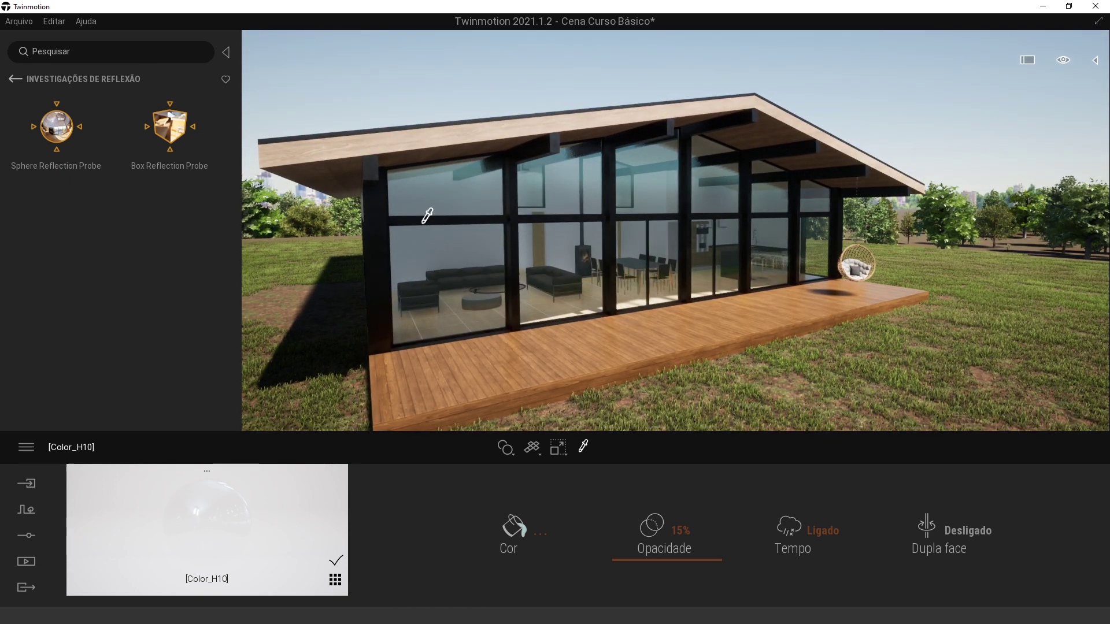
middle_click_drag(486, 196, 462, 274)
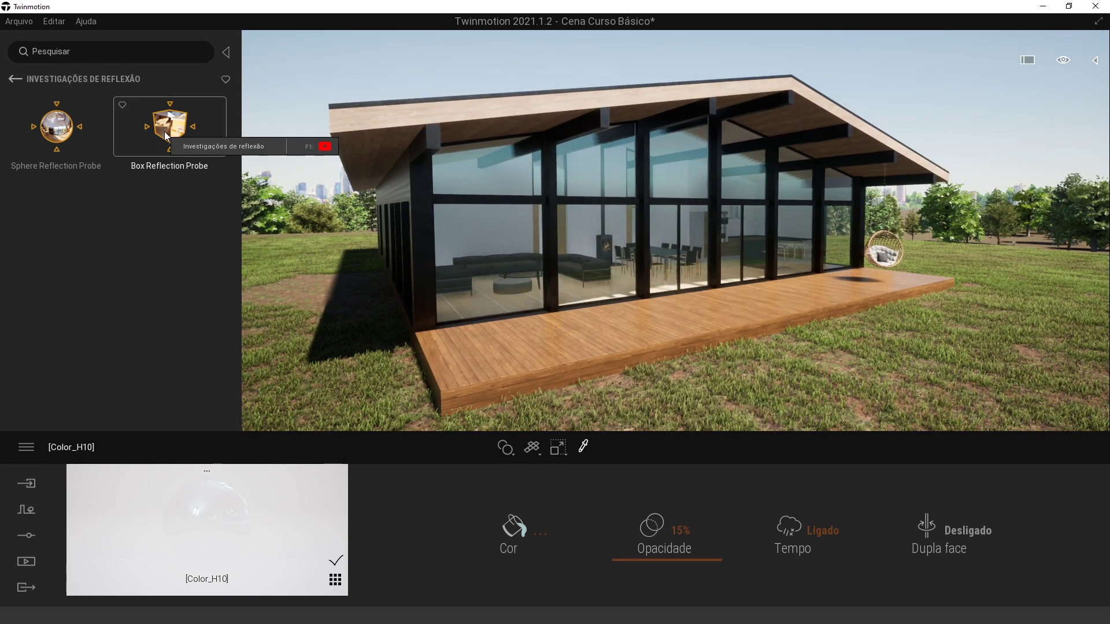
left_click_drag(167, 135, 542, 298)
left_click(657, 322)
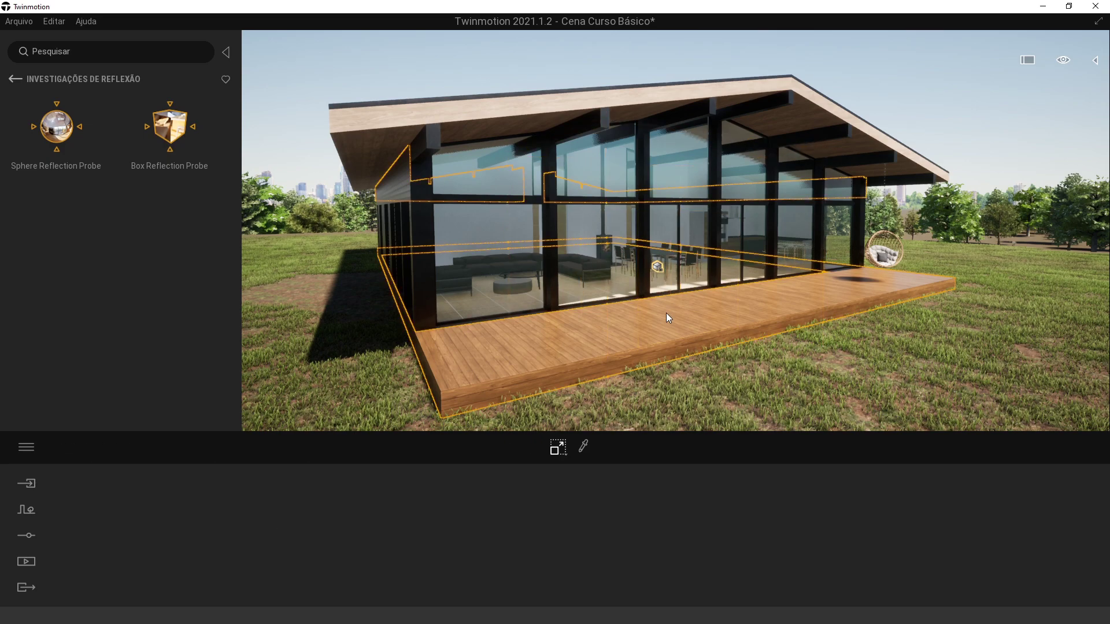
Step: Enlarge the Box Reflection Probe to a size of 10.05 m so it surrounds the house
left_click(656, 266)
middle_click_drag(681, 300, 654, 300, "shift")
key("e")
key("e")
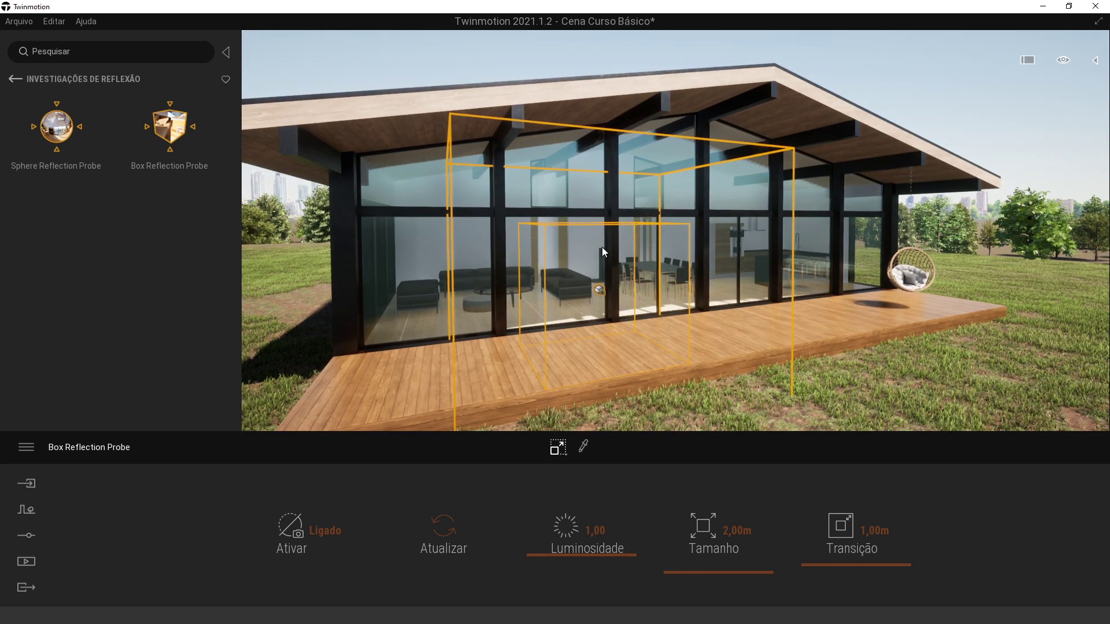
key("s")
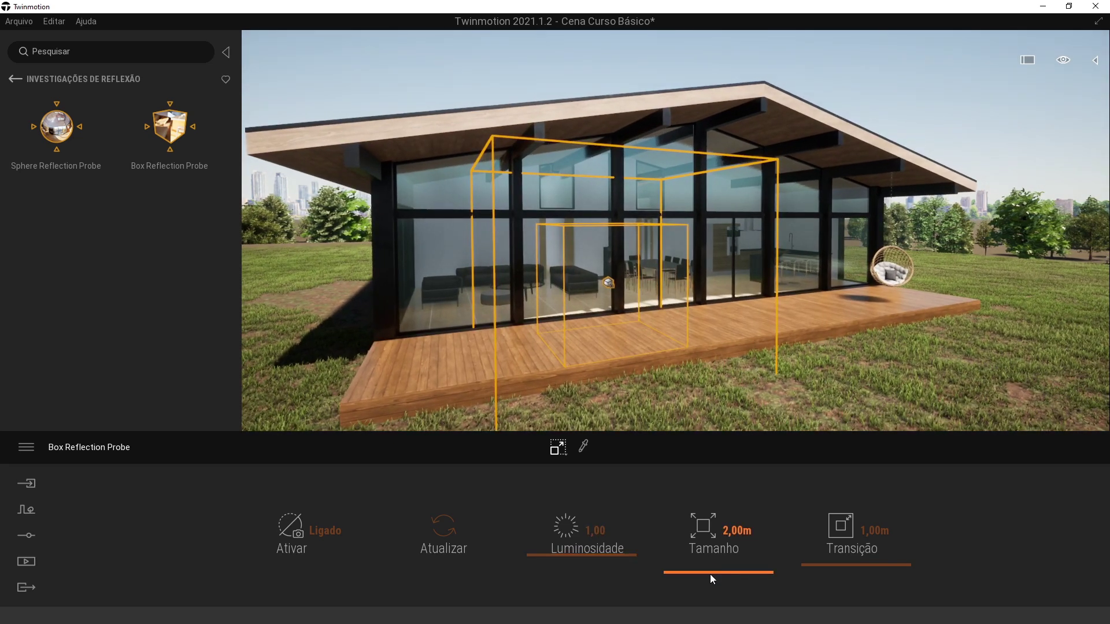
mouse_move(711, 572)
left_mouse_down()
mouse_move(722, 552)
mouse_move(721, 577)
mouse_move(725, 556)
left_mouse_up()
key("w")
right_click_drag(675, 260, 671, 230)
right_click_drag(675, 297, 999, 297)
right_click_drag(701, 218, 361, 237)
key("s")
right_click_drag(681, 236, 681, 223)
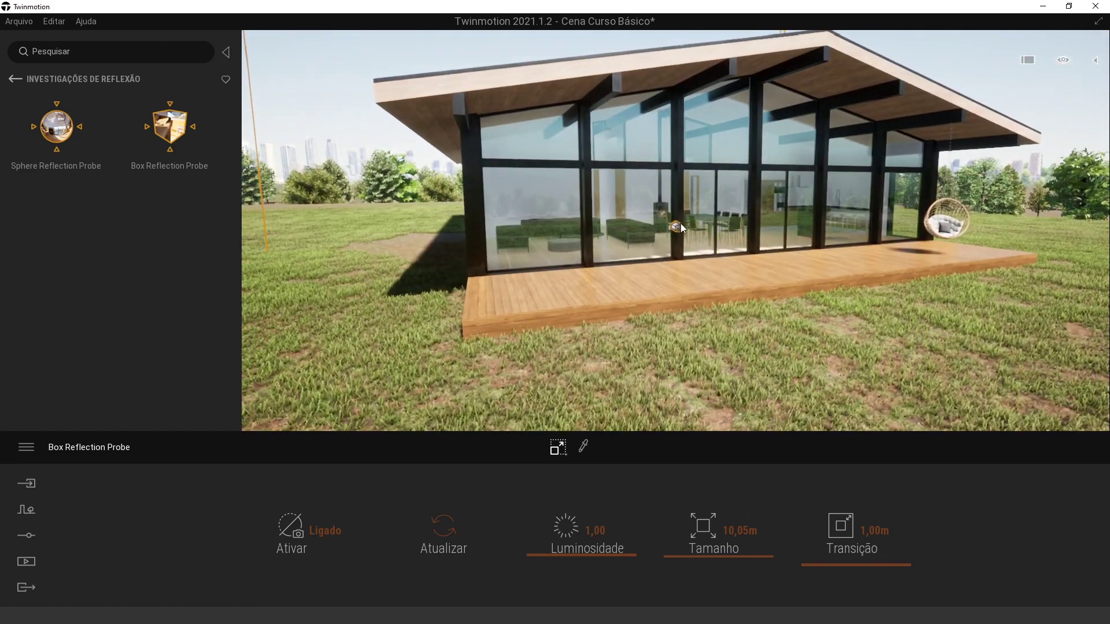
Step: Raise the window glass [Color_H10] opacity to 74%, and reduce it to 47%
left_click(618, 218)
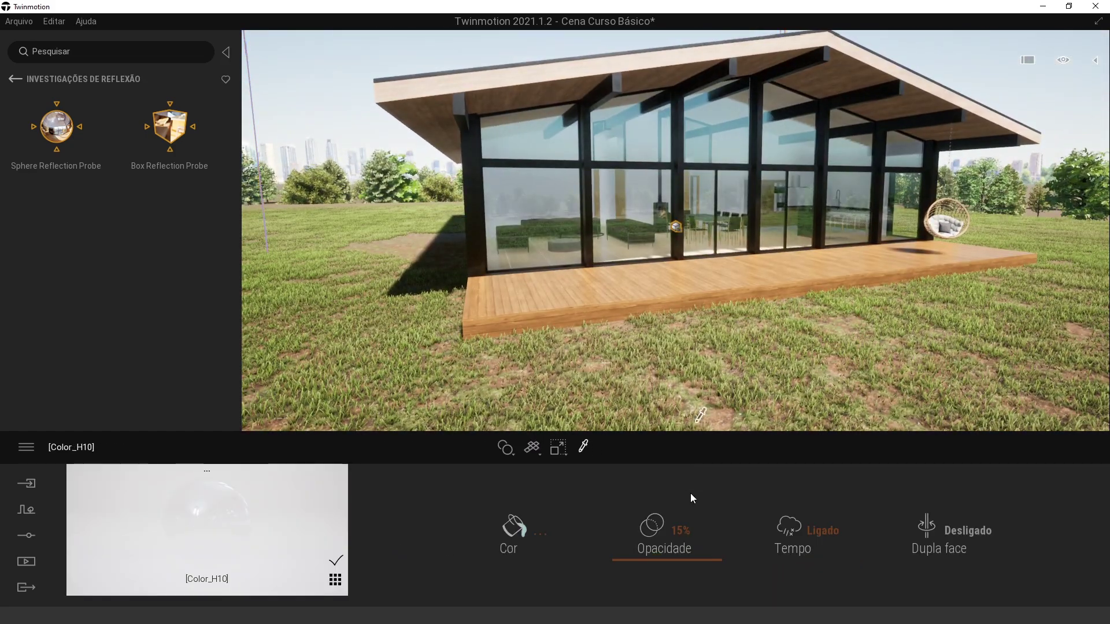
left_click_drag(652, 557, 666, 502)
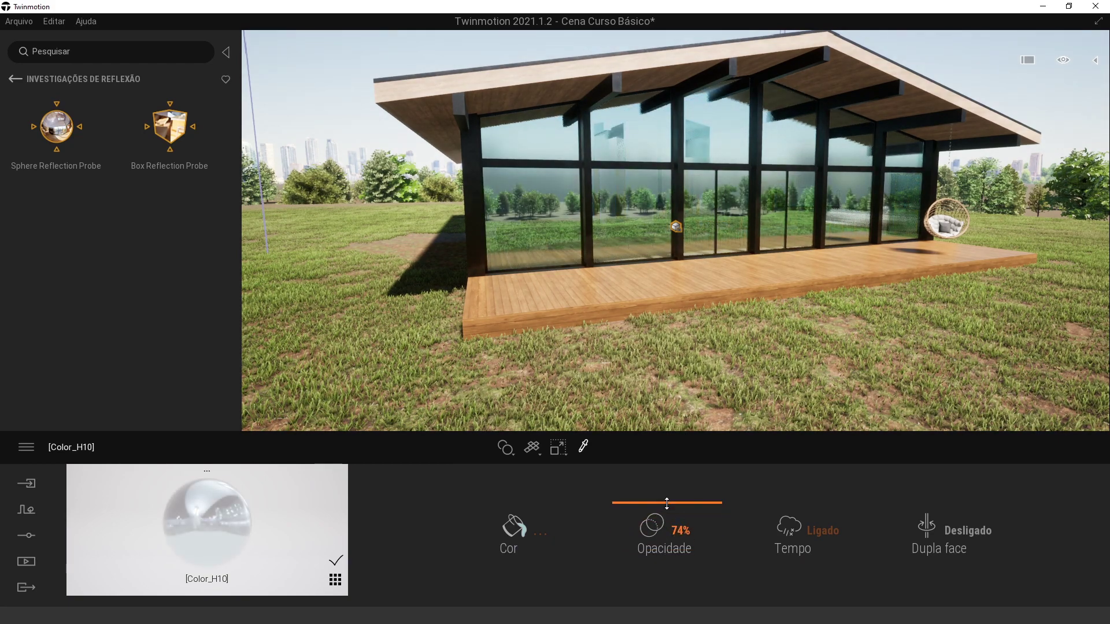
middle_click_drag(675, 371, 668, 179, "shift")
mouse_move(650, 513)
left_mouse_down()
mouse_move(651, 561)
mouse_move(654, 530)
left_mouse_up()
Step: Examine the reflections in the front glazing from close up and from farther away
scroll(662, 295, "up", 3)
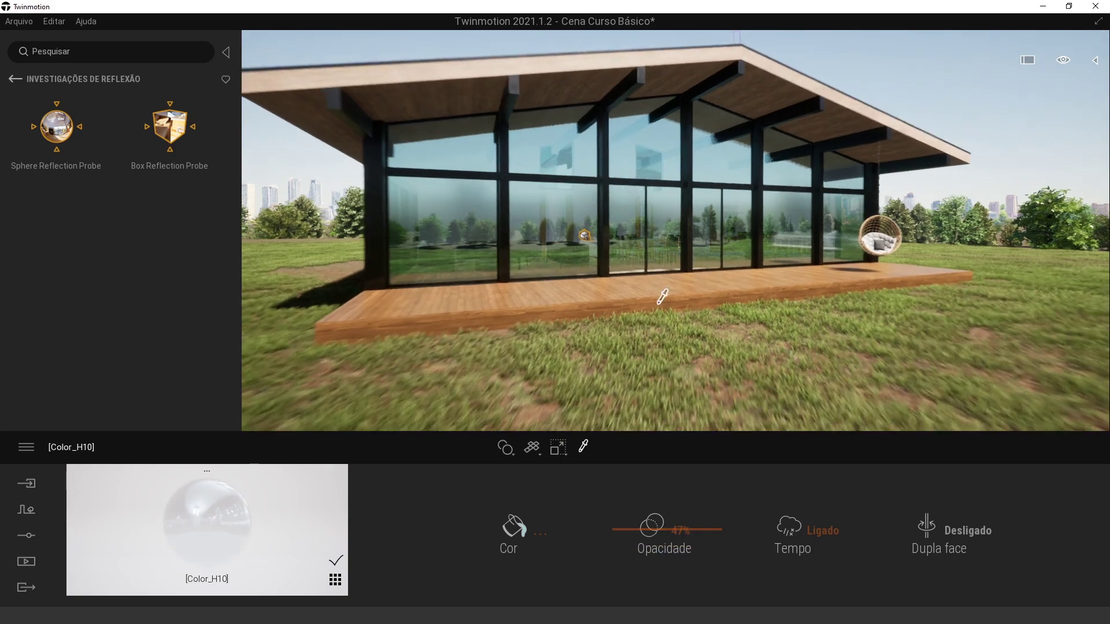
right_click_drag(663, 295, 662, 231)
scroll(675, 231, "up", 3)
scroll(675, 230, "down", 2)
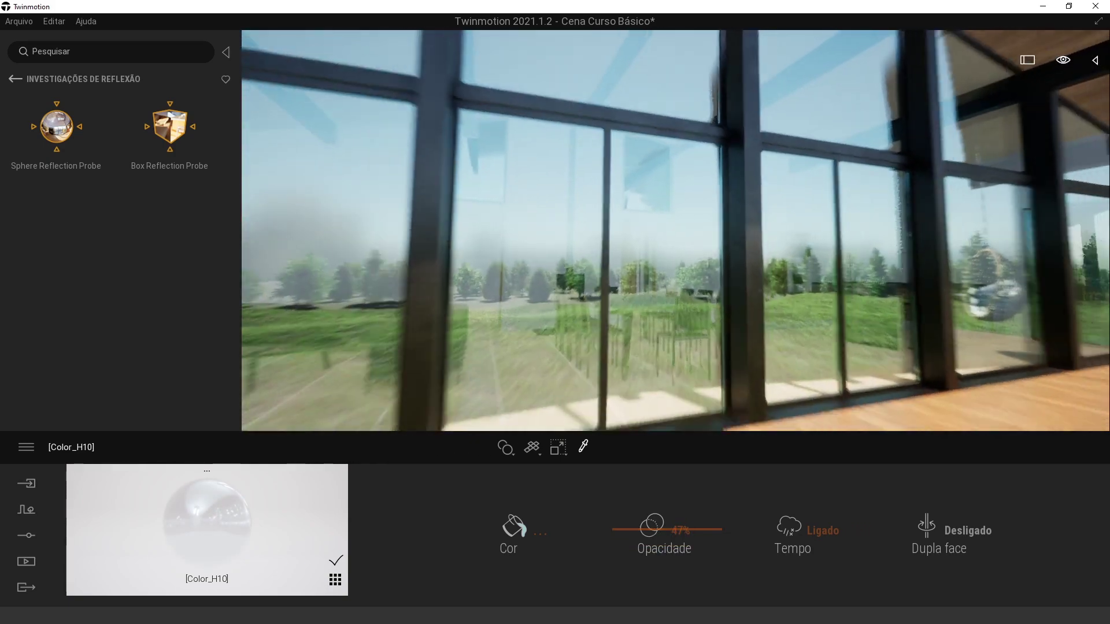
scroll(675, 230, "down", 5)
right_click_drag(654, 242, 654, 295)
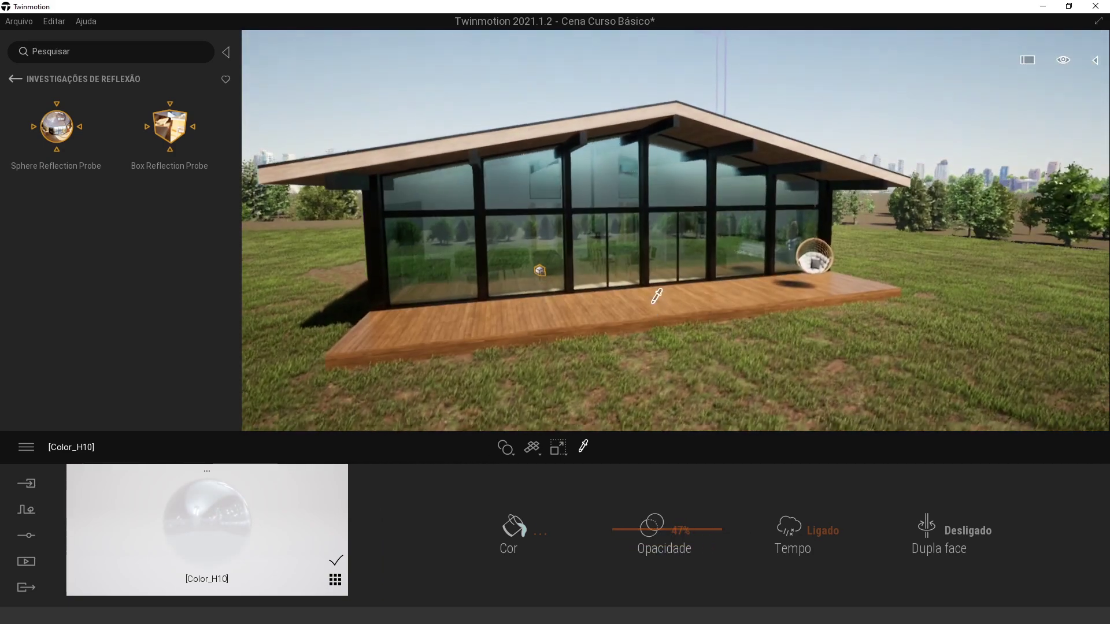
scroll(660, 326, "down", 1)
right_click_drag(626, 261, 646, 264)
Step: Try a 70% opacity on the window glass [Color_H10], and lower it to 22%
left_click_drag(662, 530, 667, 506)
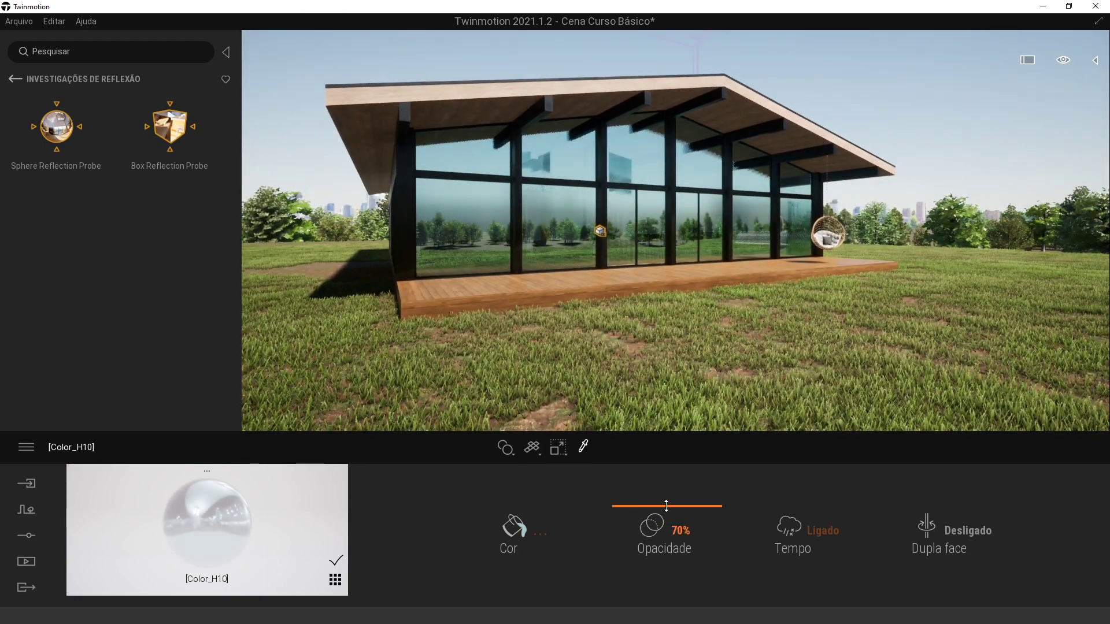
mouse_move(673, 327)
right_mouse_down()
mouse_move(644, 333)
mouse_move(672, 328)
right_mouse_up()
left_click_drag(667, 516, 660, 557)
scroll(559, 260, "down", 2)
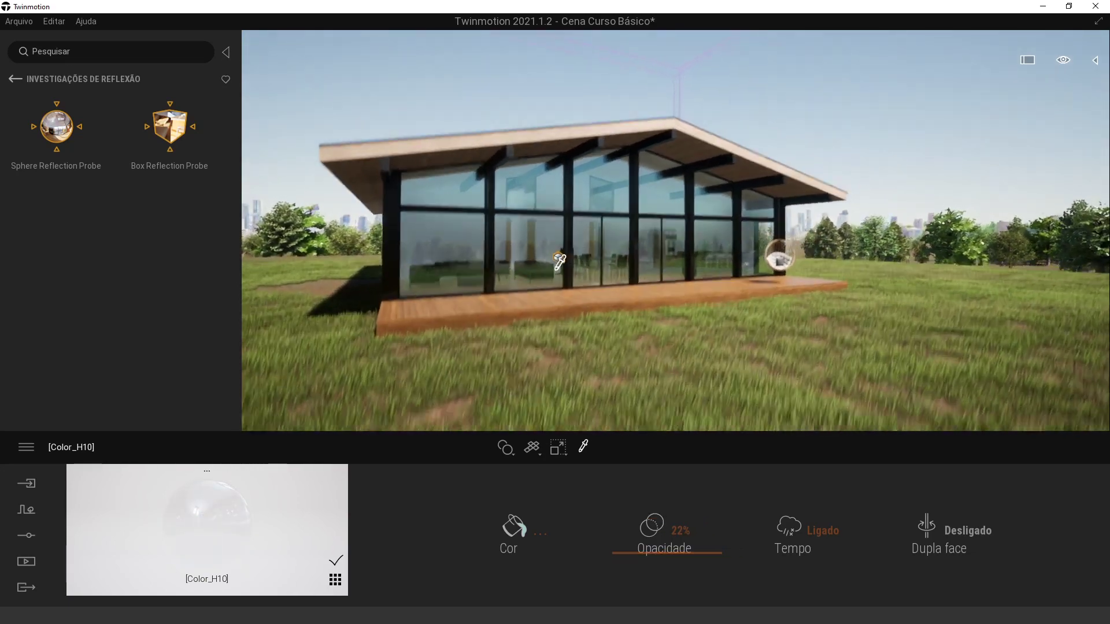
scroll(530, 302, "up", 1)
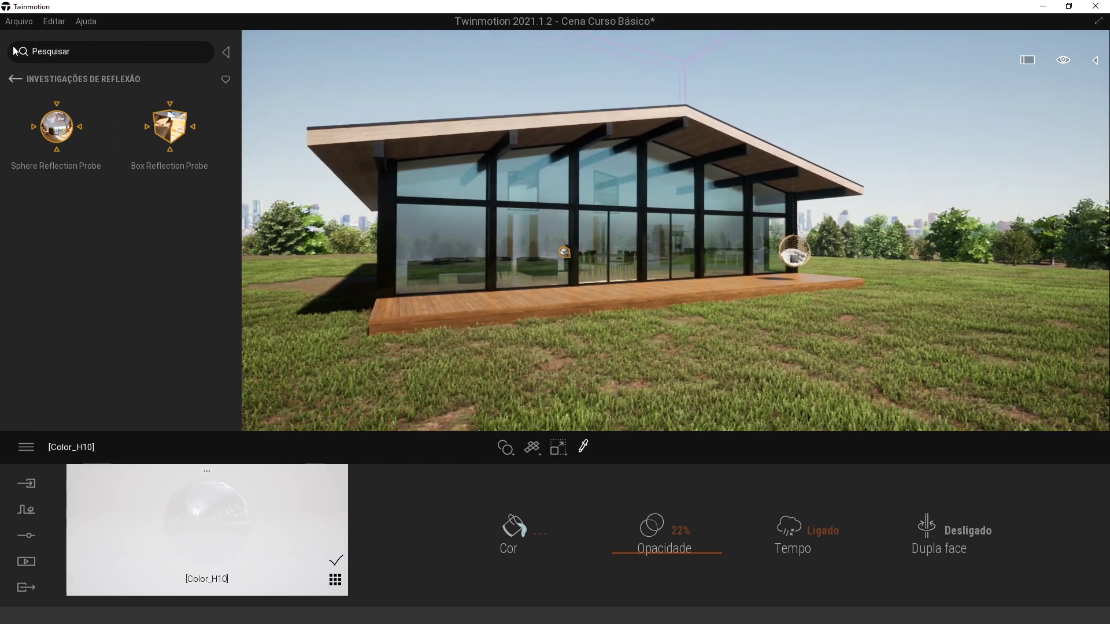
Step: Replace the front window material with Clear glass from the Vidro material library
left_click(15, 78)
left_click(15, 78)
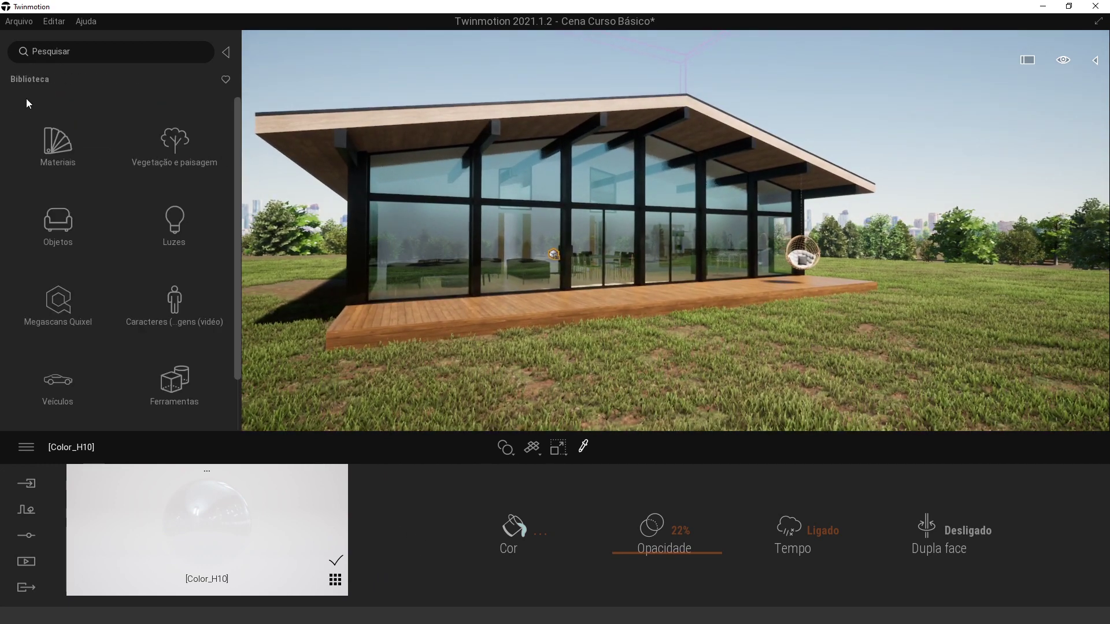
left_click(68, 174)
left_click(70, 143)
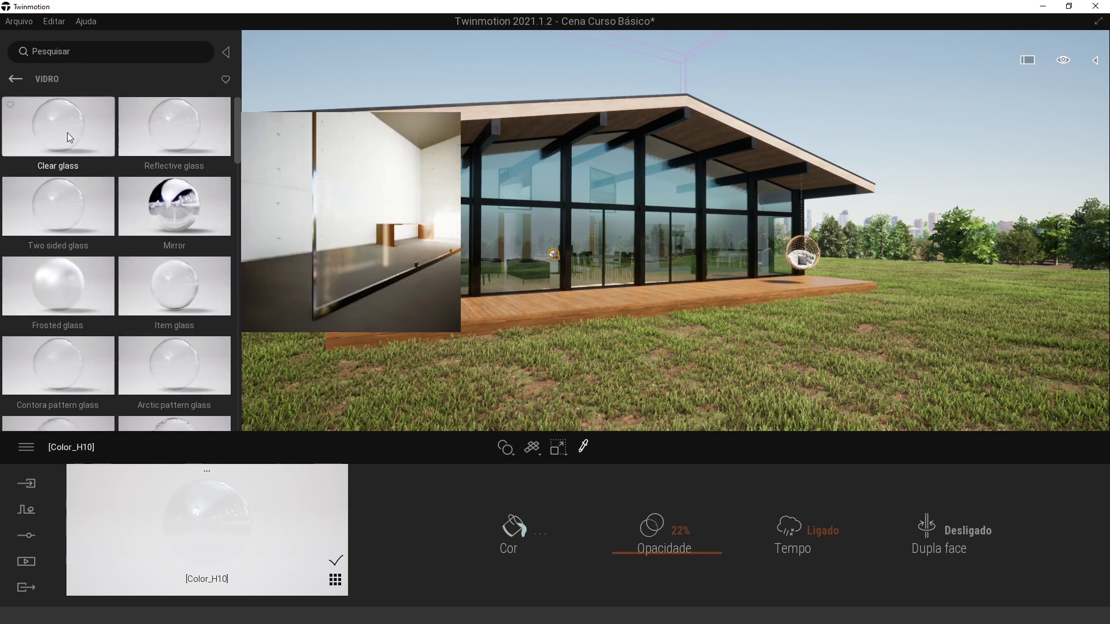
left_click_drag(67, 137, 515, 263)
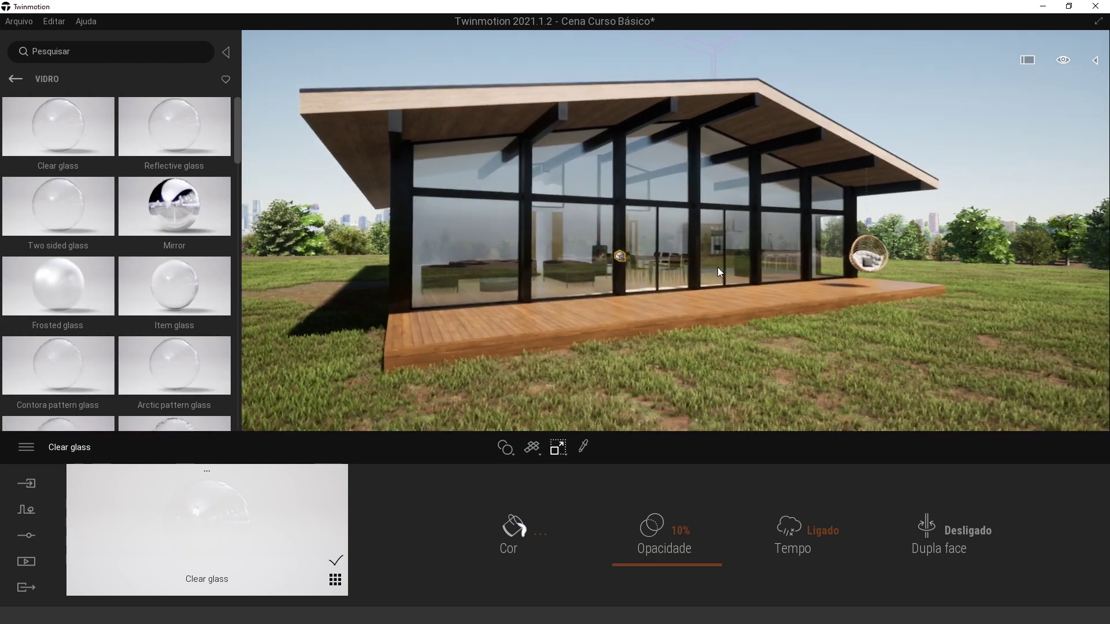
left_click(582, 447)
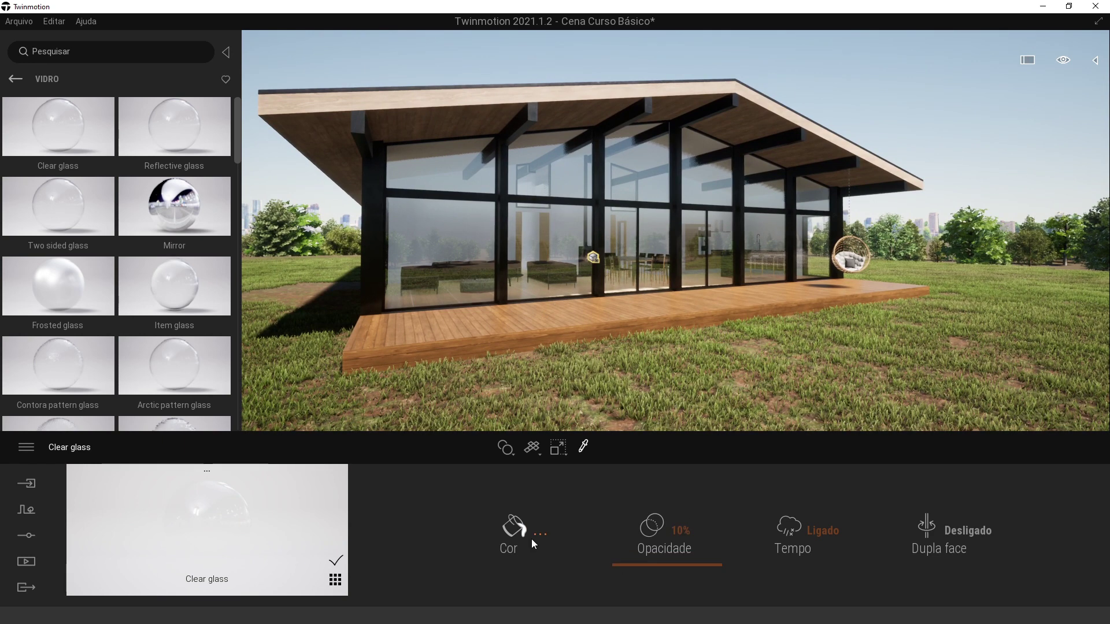
left_click(538, 535)
left_click_drag(636, 179, 356, 212)
left_click(262, 263)
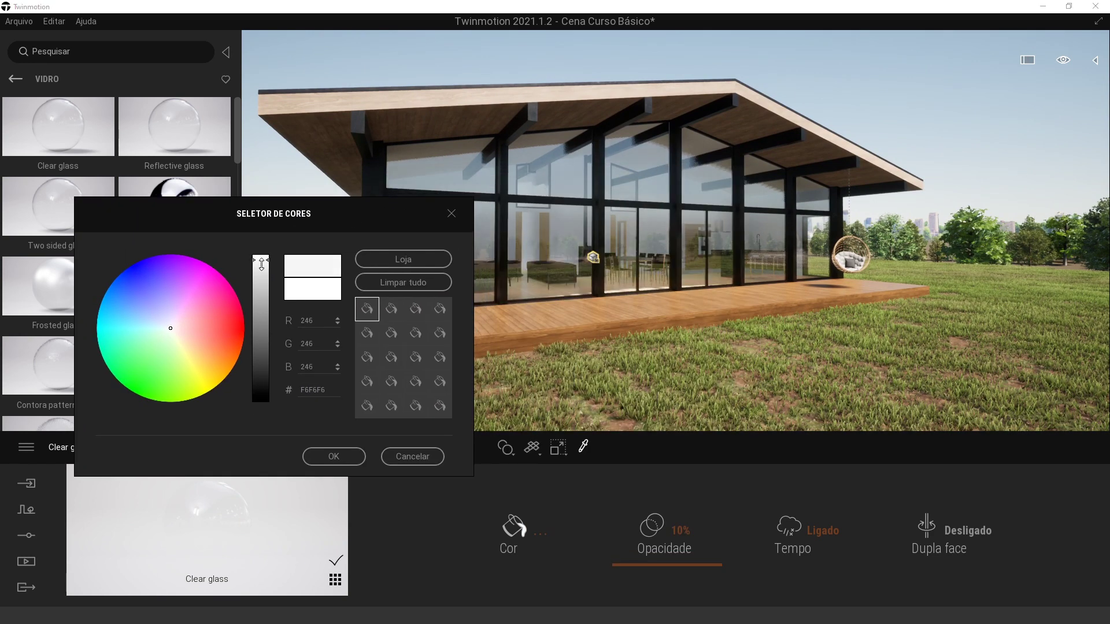
left_click(390, 457)
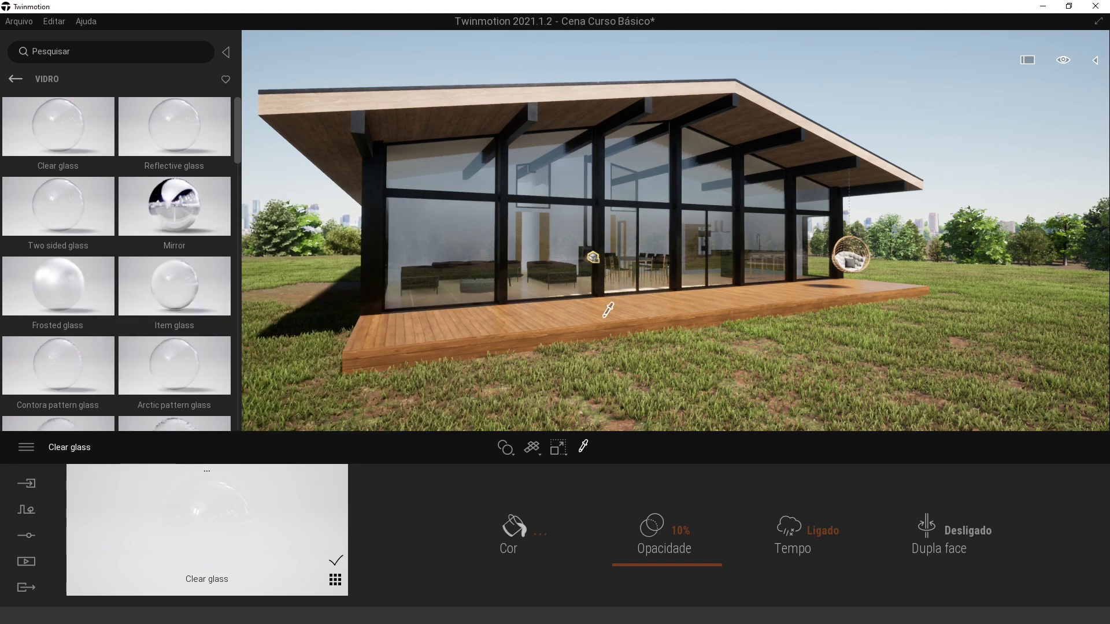
Step: Set the Clear glass material's opacity to 14%
left_click_drag(657, 566, 662, 559)
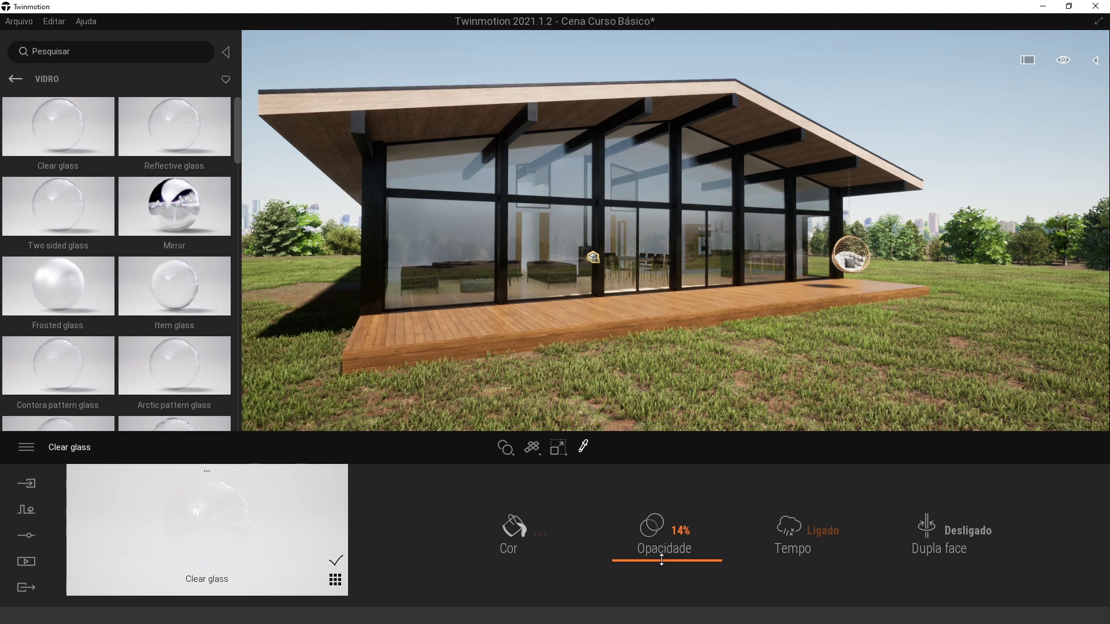
Step: Hide and show the Box Reflection Probe in the scene list to compare the glass reflections from the front
double_click(592, 258)
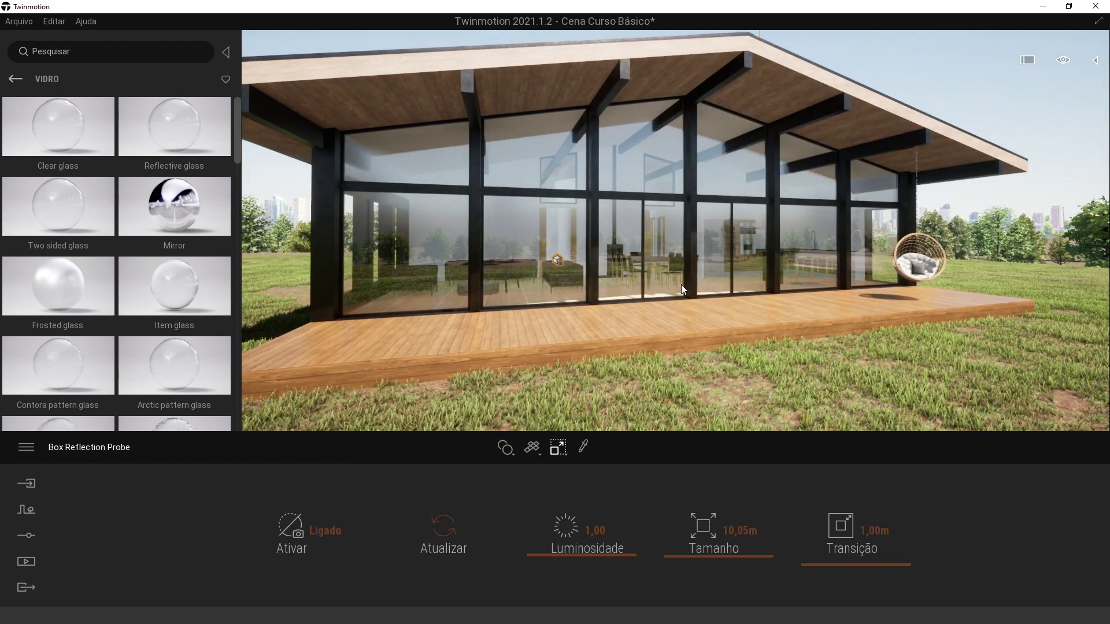
scroll(681, 285, "down", 3)
left_click(1095, 61)
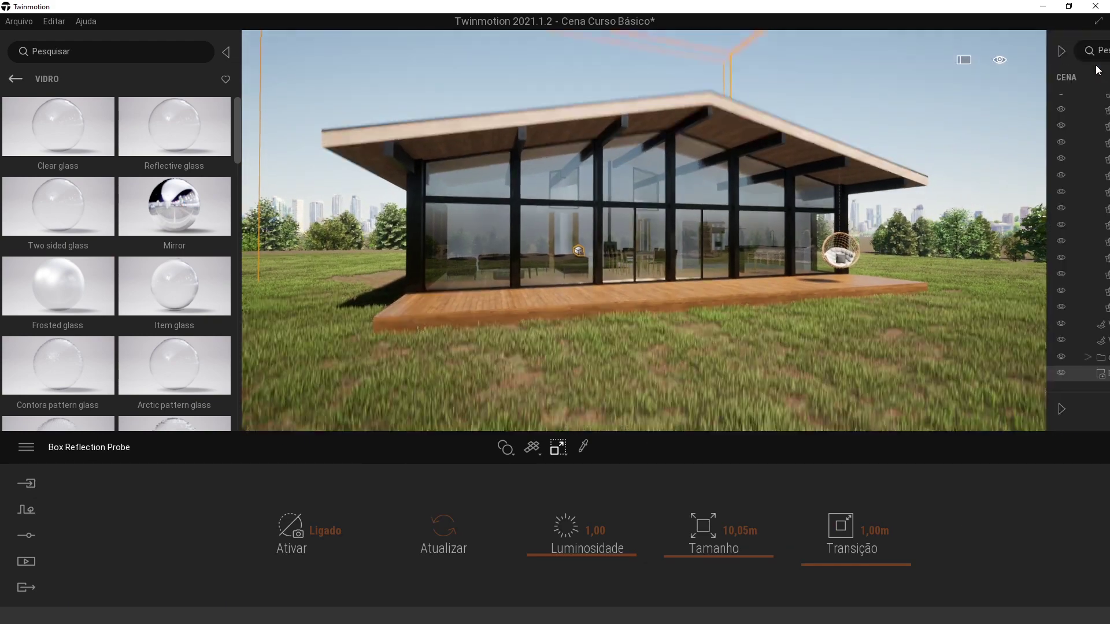
left_click(916, 373)
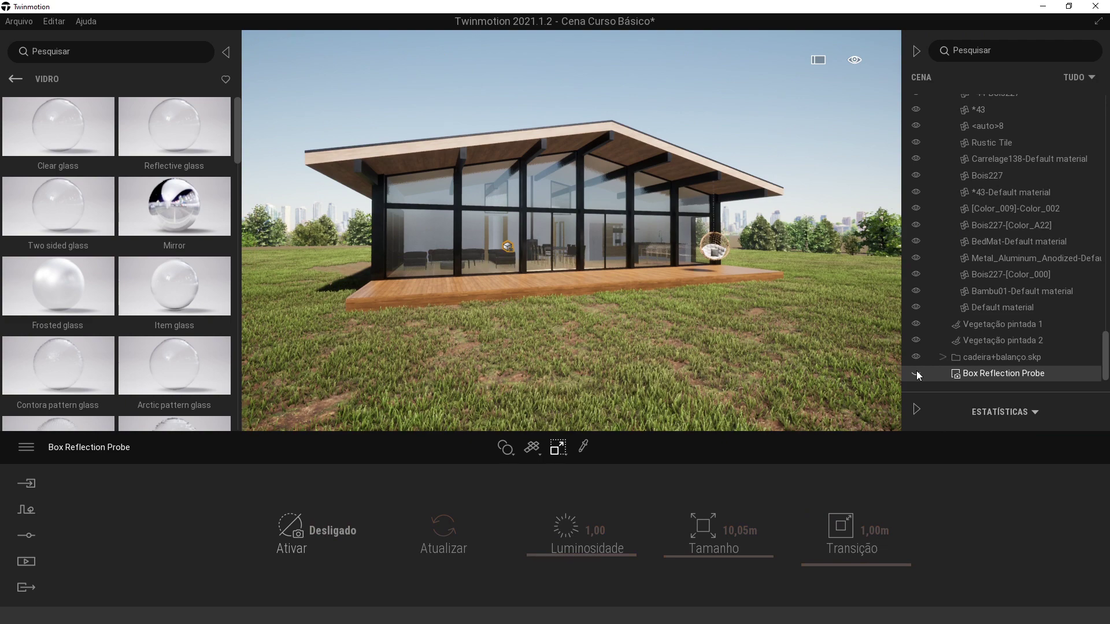
left_click(916, 373)
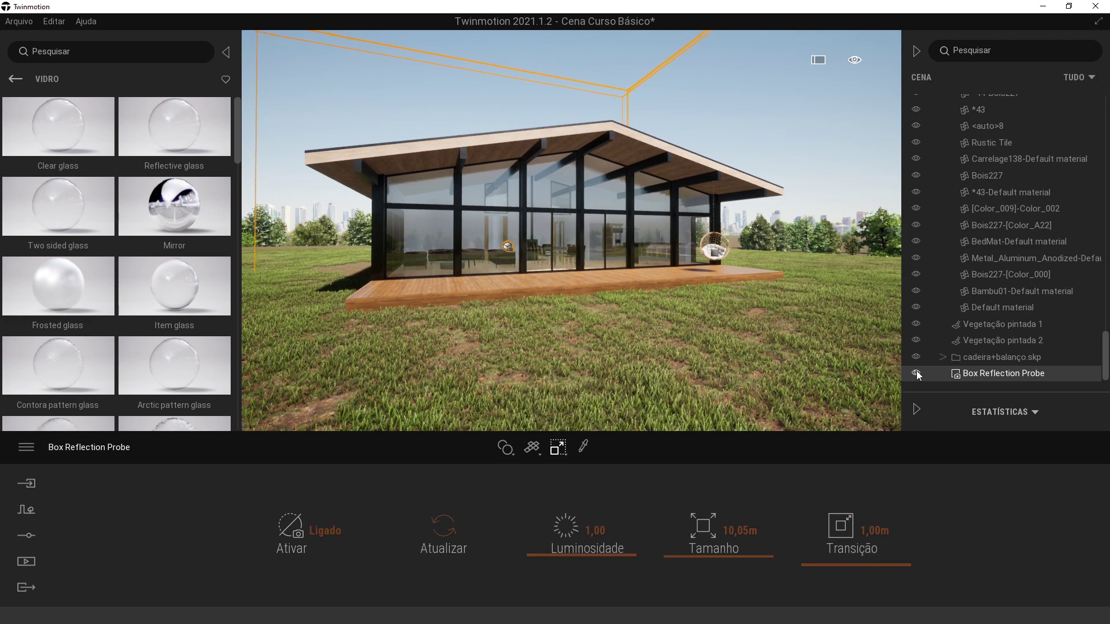
Step: View the house from its front corner and toggle the Box Reflection Probe's visibility off and on to compare reflections
key("w")
key("a")
right_click_drag(623, 240, 697, 268)
key("s")
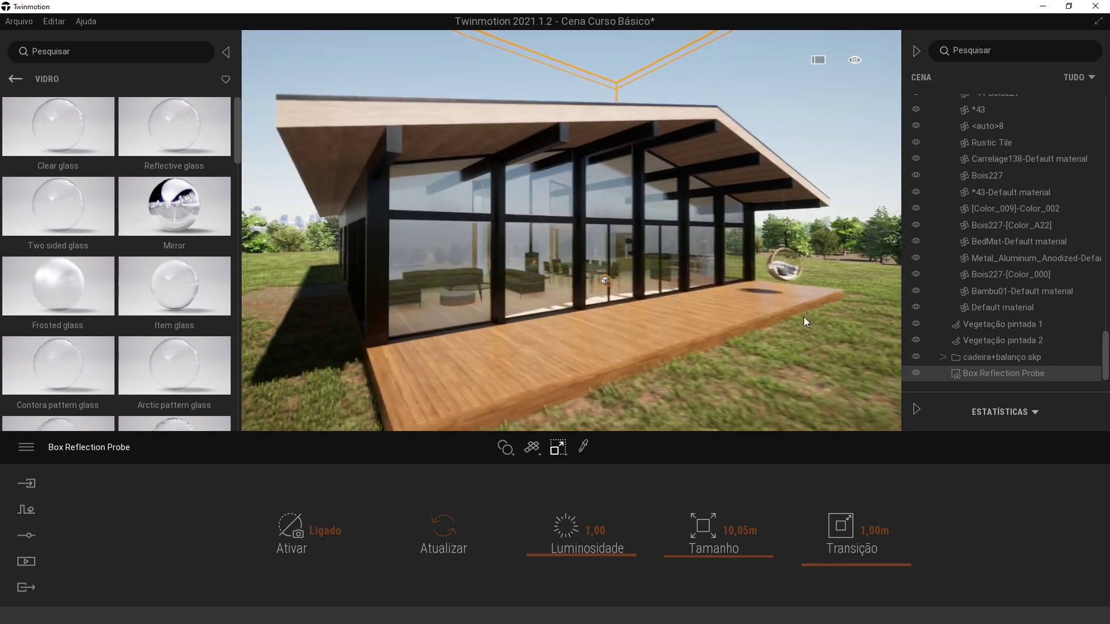
left_click(915, 373)
left_click(915, 373)
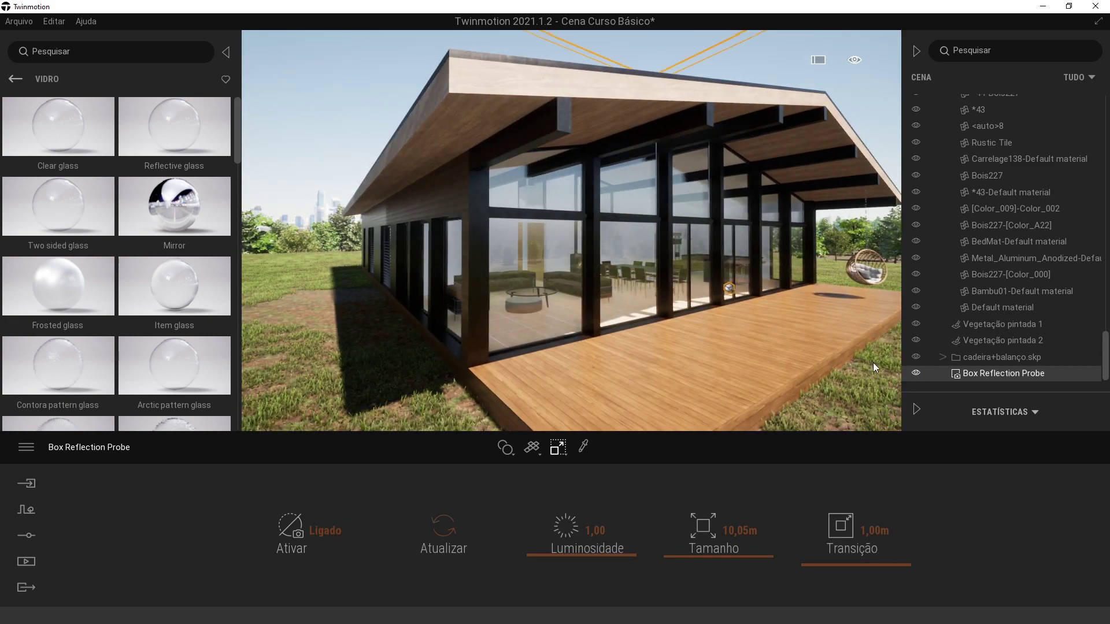
Step: Inspect the window reflections from the side wall and from the front deck of the house
key("s")
right_click_drag(445, 224, 406, 201)
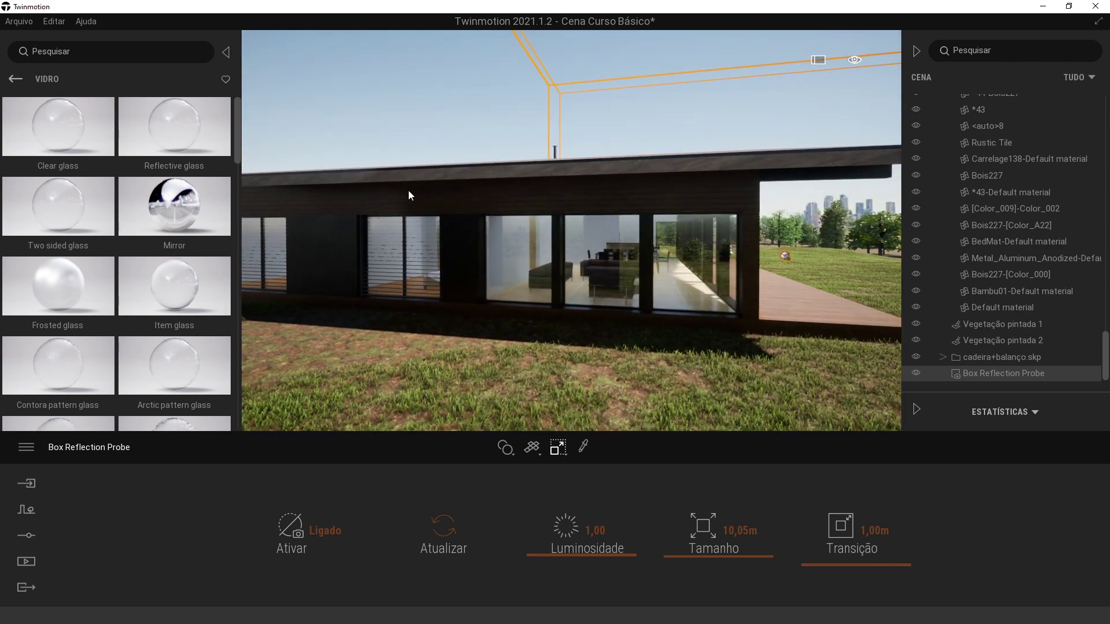
right_click_drag(900, 341, 474, 163)
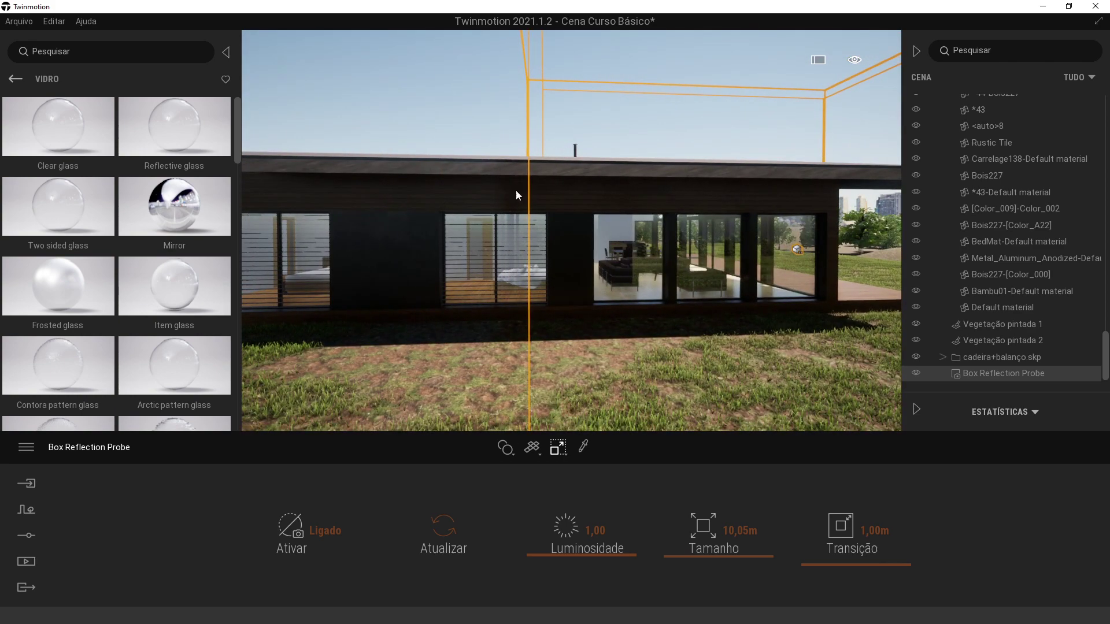
right_click_drag(648, 239, 361, 286)
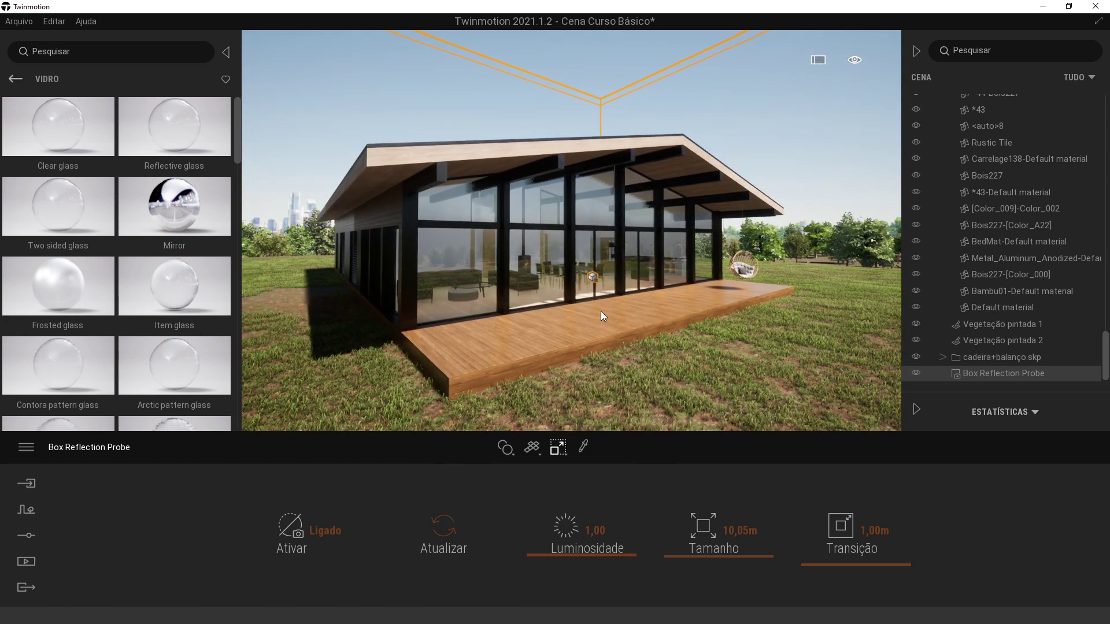
right_click_drag(382, 265, 405, 269)
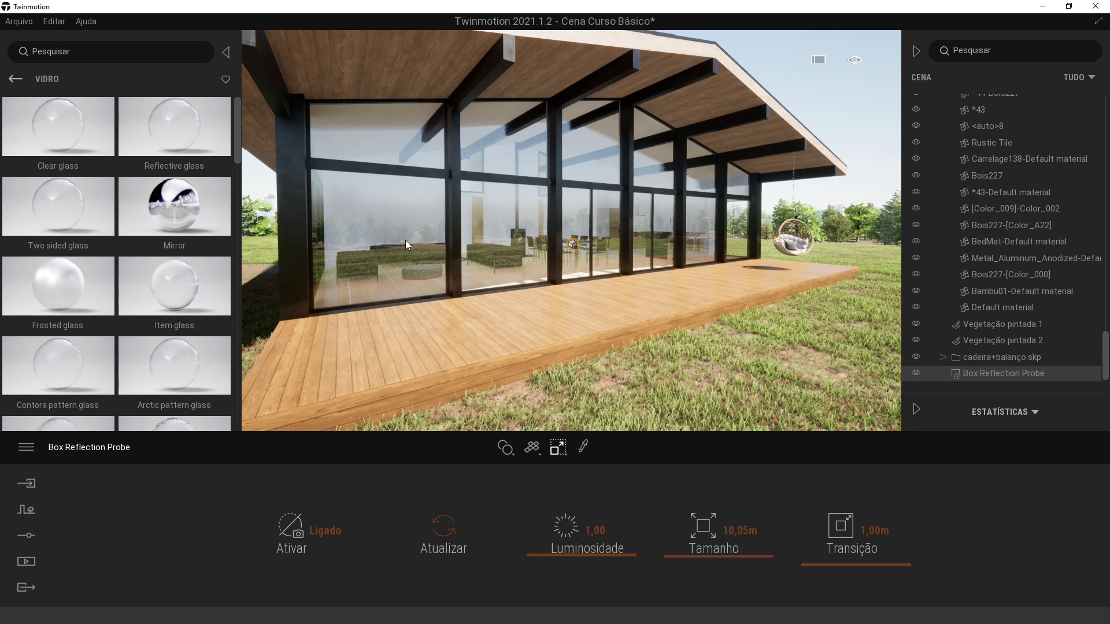
right_click_drag(548, 260, 536, 268)
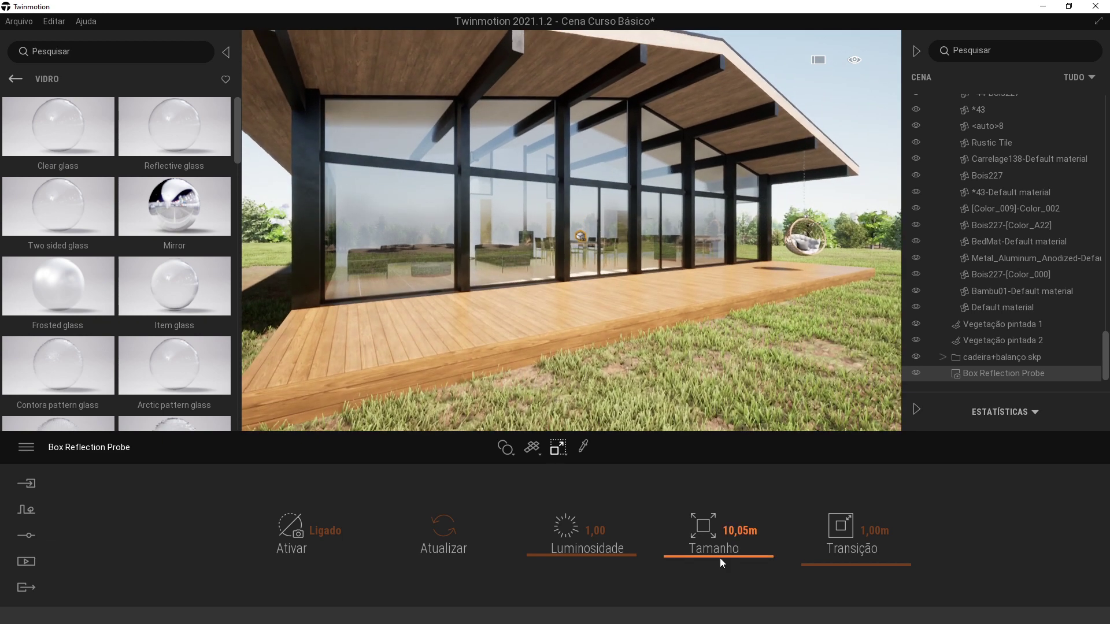
Step: Try a size of 50 m for the Box Reflection Probe and check the reflections around the house
left_click_drag(719, 557, 732, 477)
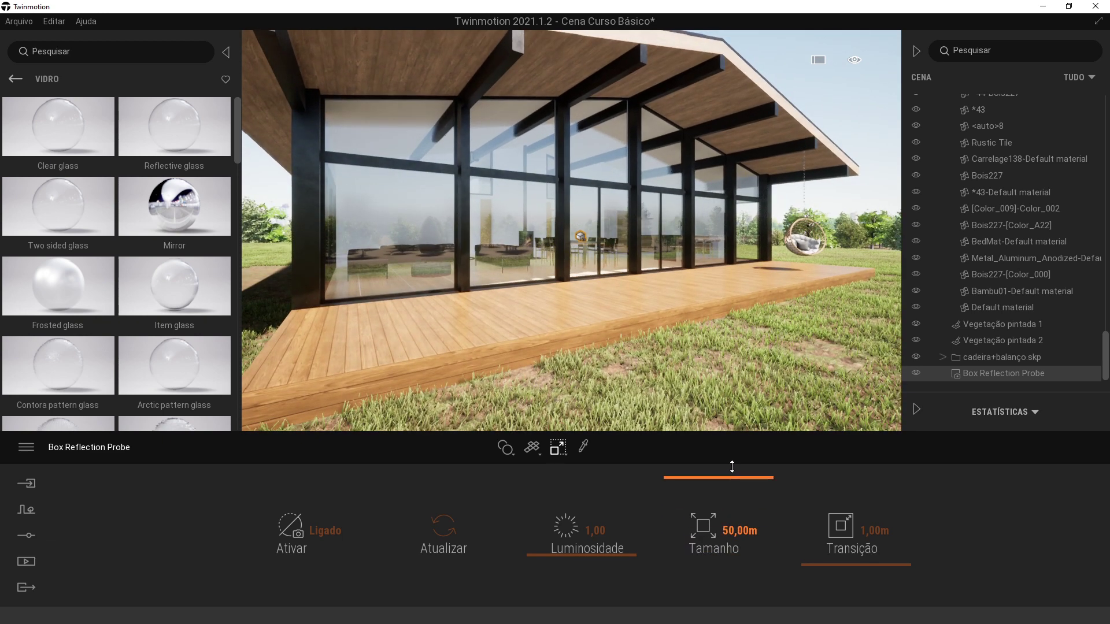
scroll(713, 421, "down", 3)
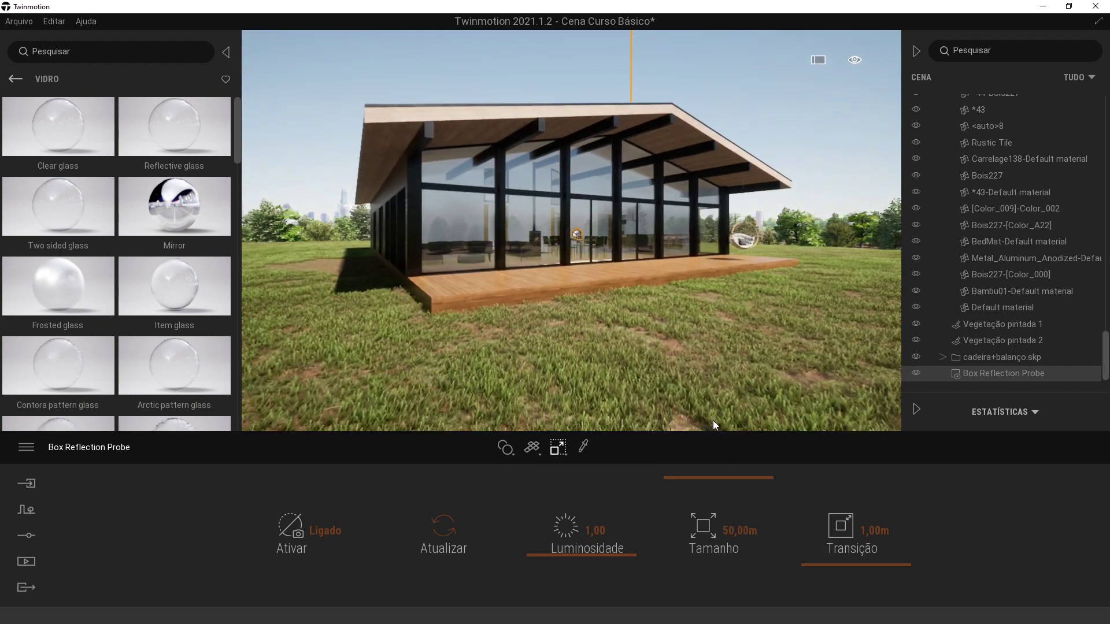
middle_click_drag(713, 421, 792, 422, "shift")
middle_click_drag(415, 193, 449, 193, "shift")
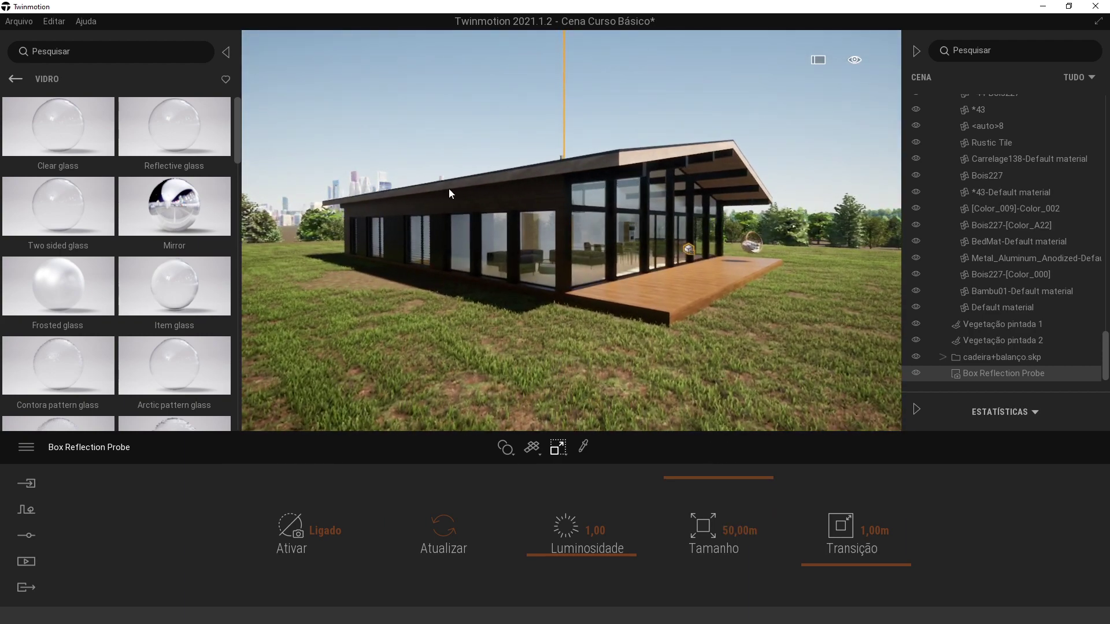
scroll(716, 250, "up", 4)
middle_click_drag(716, 250, 599, 259, "shift")
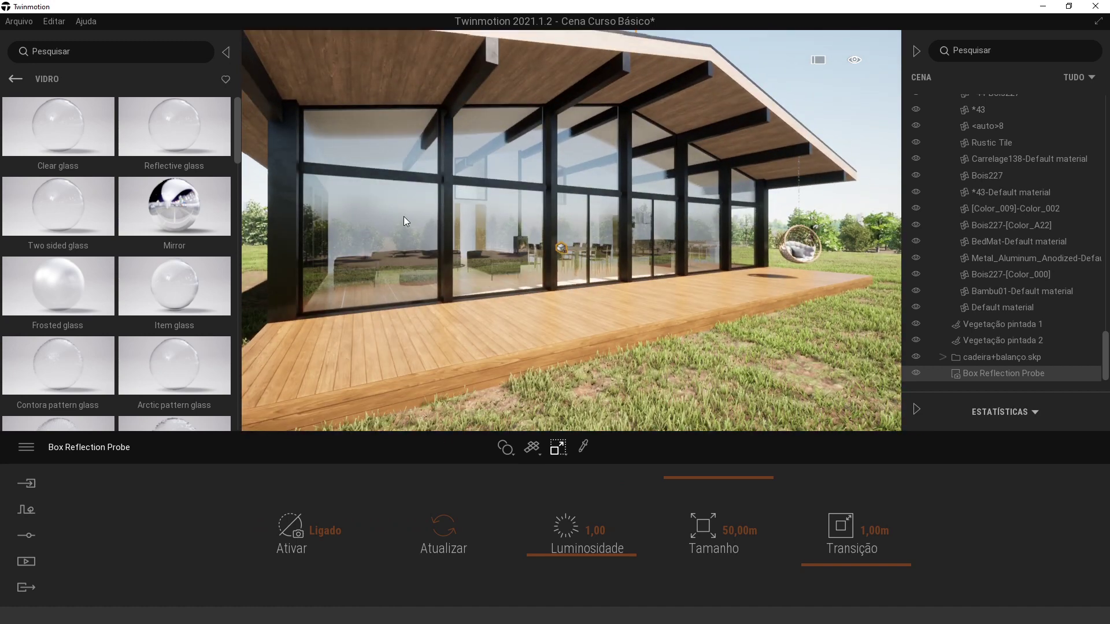
Step: Set the Box Reflection Probe's size to 26.73 m and its transition to 0 m
left_click_drag(716, 479, 720, 523)
middle_click_drag(706, 324, 693, 301)
left_click_drag(853, 565, 854, 602)
scroll(723, 338, "down", 3)
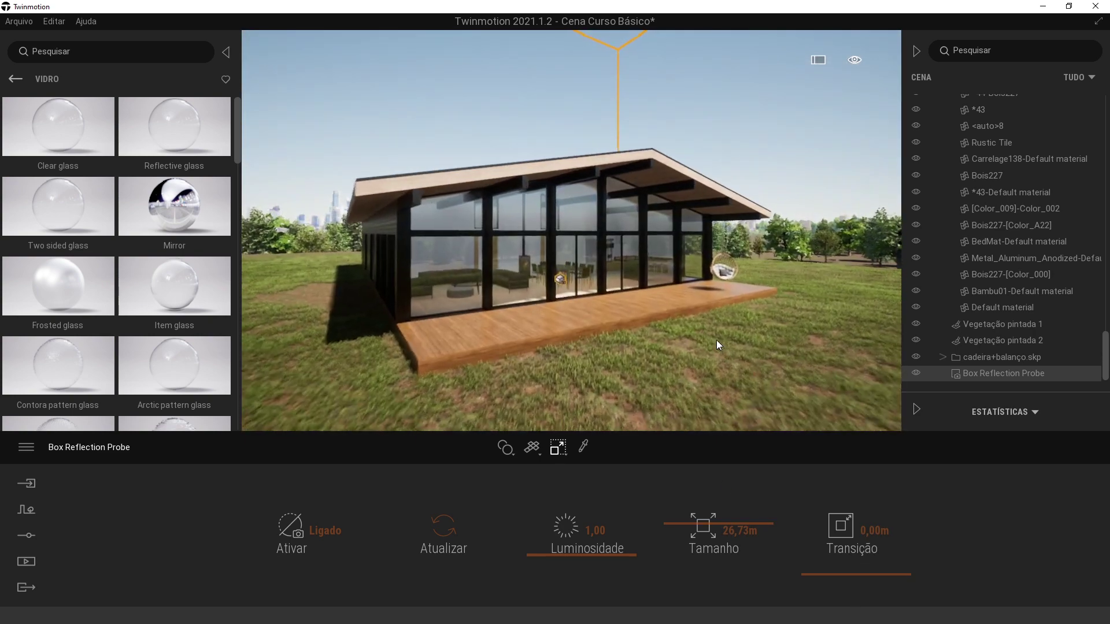
scroll(716, 340, "up", 2)
Step: Try different brightness values on the Box Reflection Probe and undo the change
left_click_drag(594, 555, 601, 523)
left_click_drag(604, 568, 576, 526)
key("d")
key("ctrl+z")
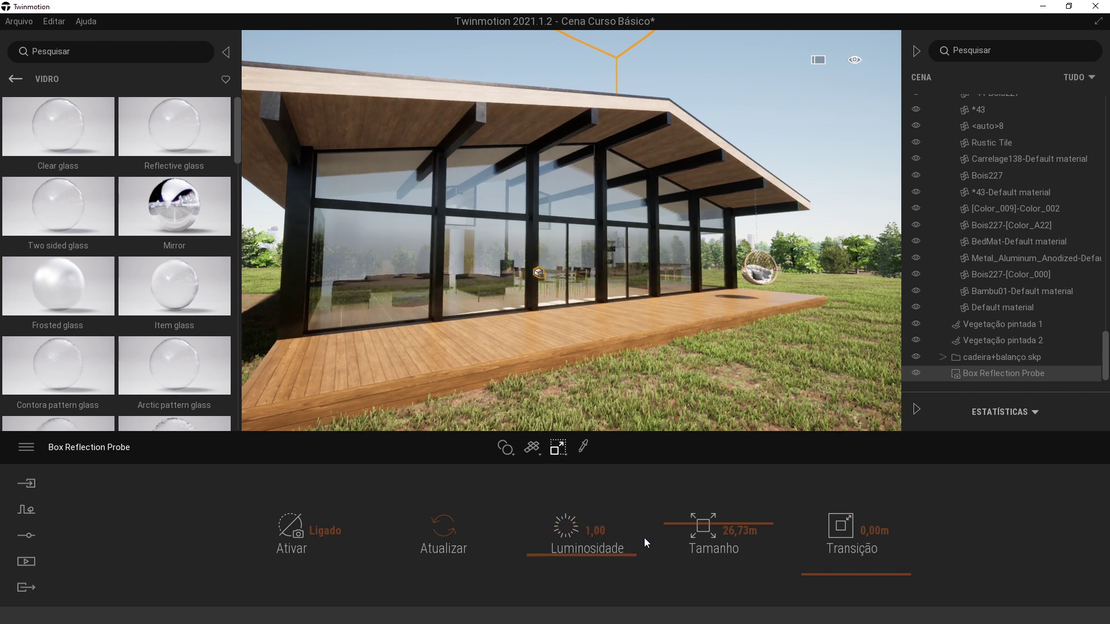
Step: Set the Box Reflection Probe's brightness to 1.43 and view the glazing from the front corner
left_click(596, 555)
left_click_drag(597, 555, 596, 546)
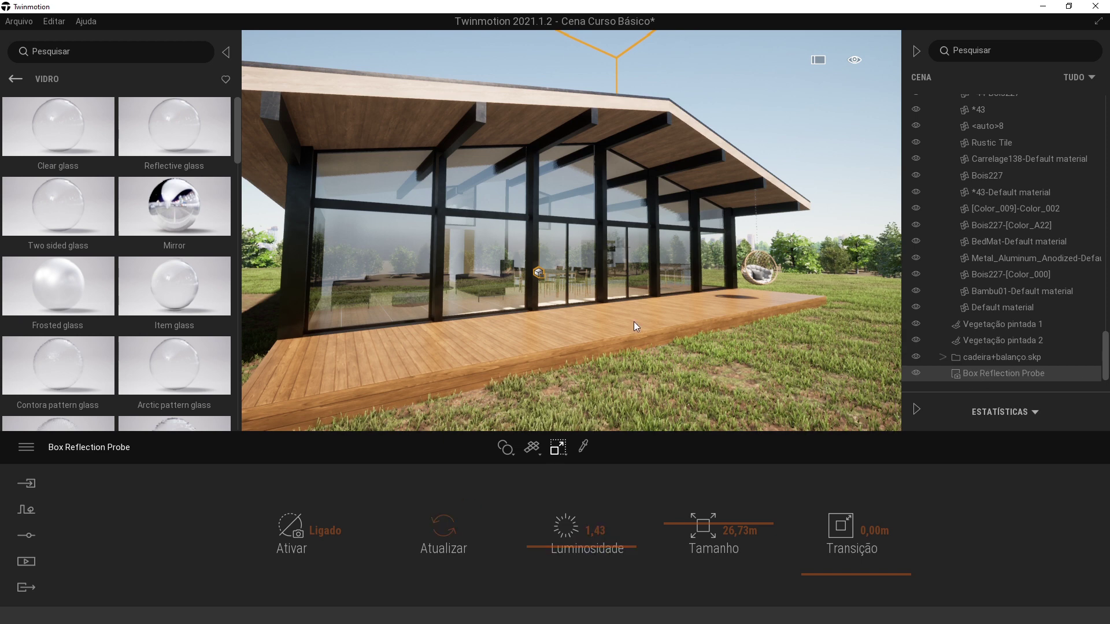
key("s")
right_click_drag(633, 321, 658, 232)
right_click_drag(708, 341, 654, 334)
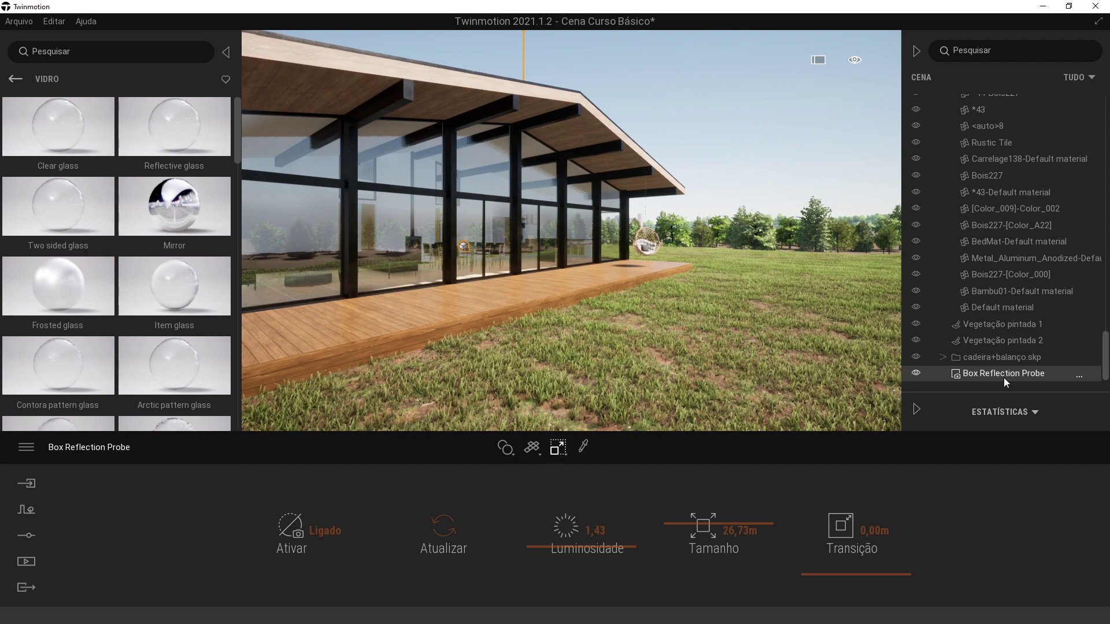
Step: Place a Box 10m primitive on the lawn in front of the house
right_click_drag(563, 376, 529, 376)
right_click_drag(389, 285, 511, 249)
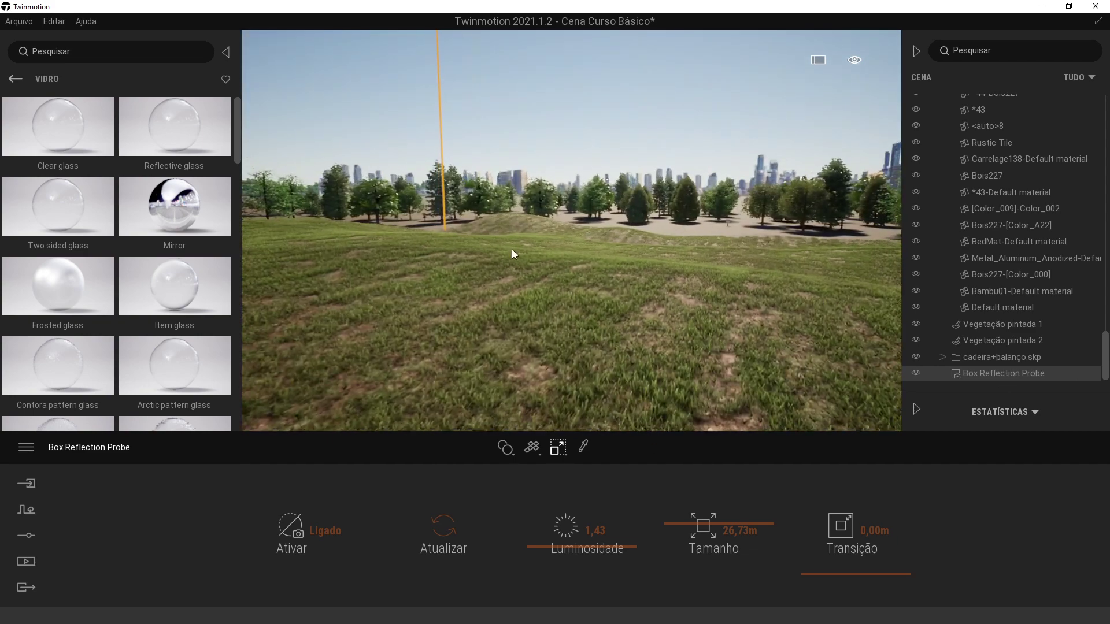
left_click(14, 78)
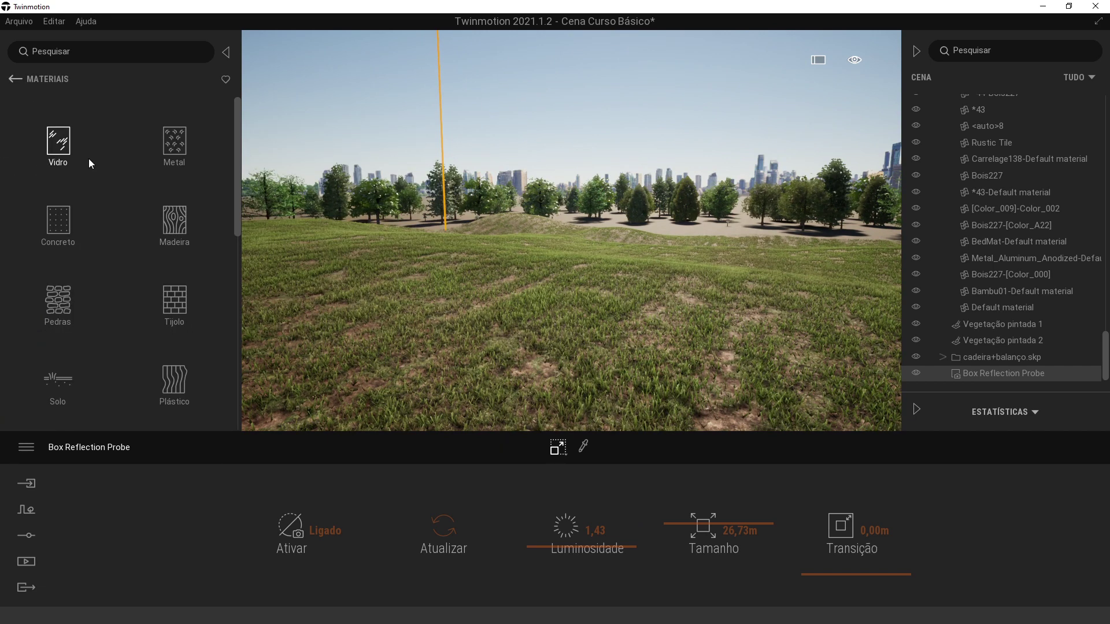
left_click(15, 79)
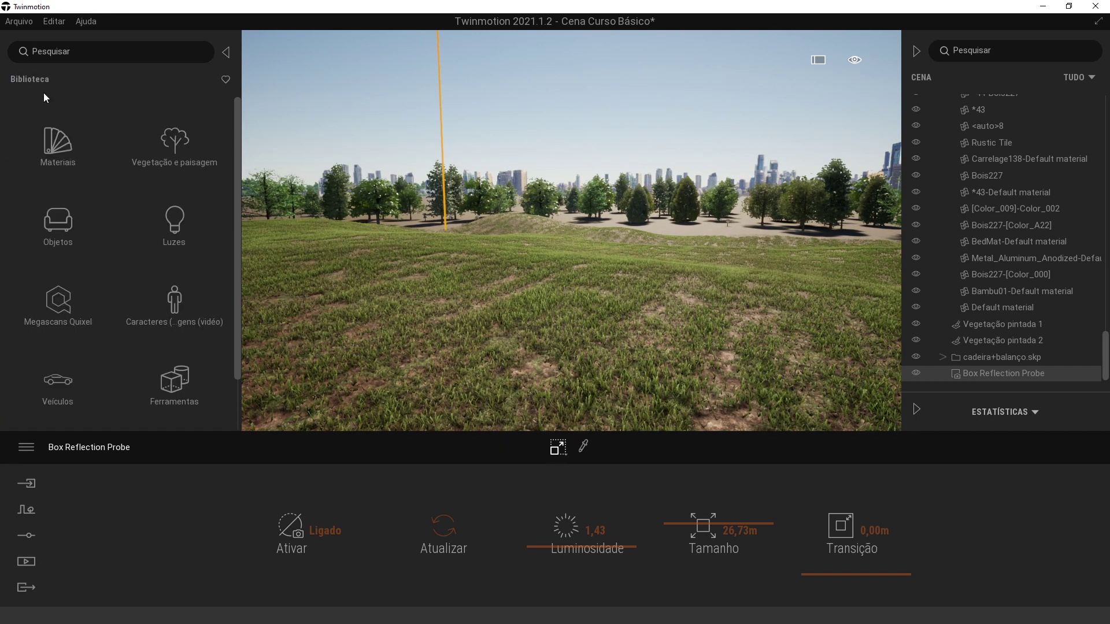
left_click(75, 214)
left_click(62, 224)
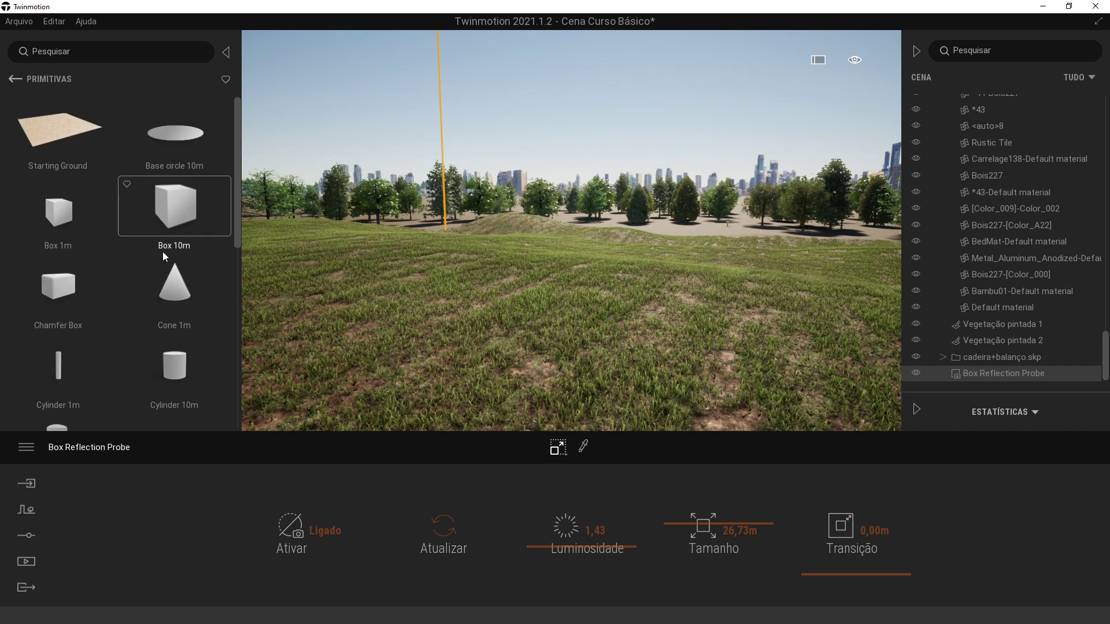
left_click_drag(163, 251, 534, 242)
Step: Update the Box Reflection Probe and check how the front glazing reflects the added box
right_click_drag(533, 242, 341, 225)
key("w")
key("w")
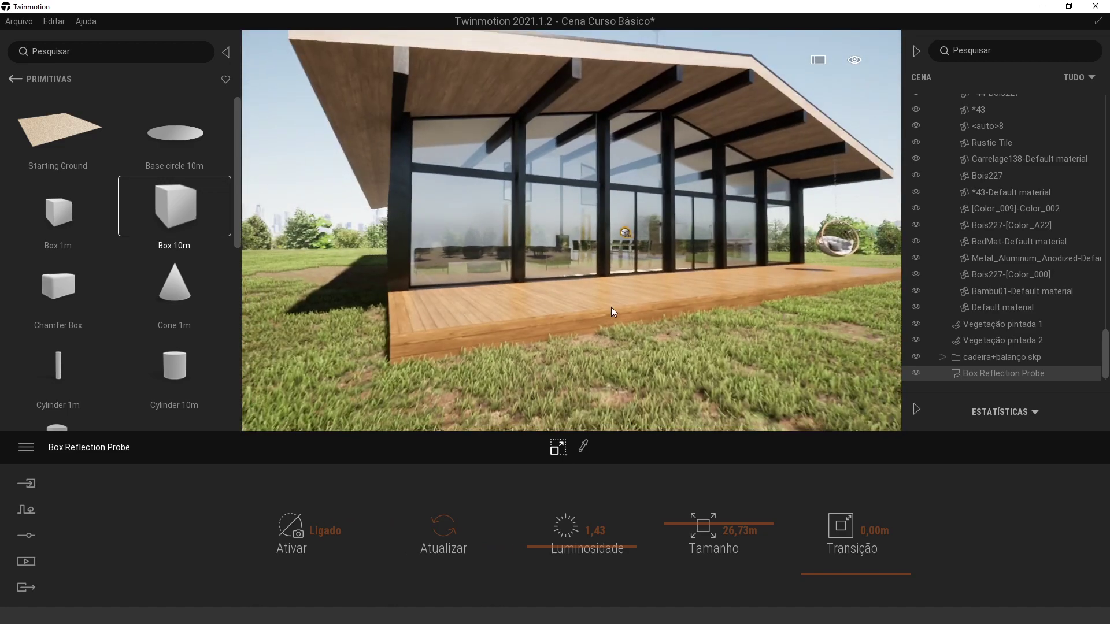
key("w")
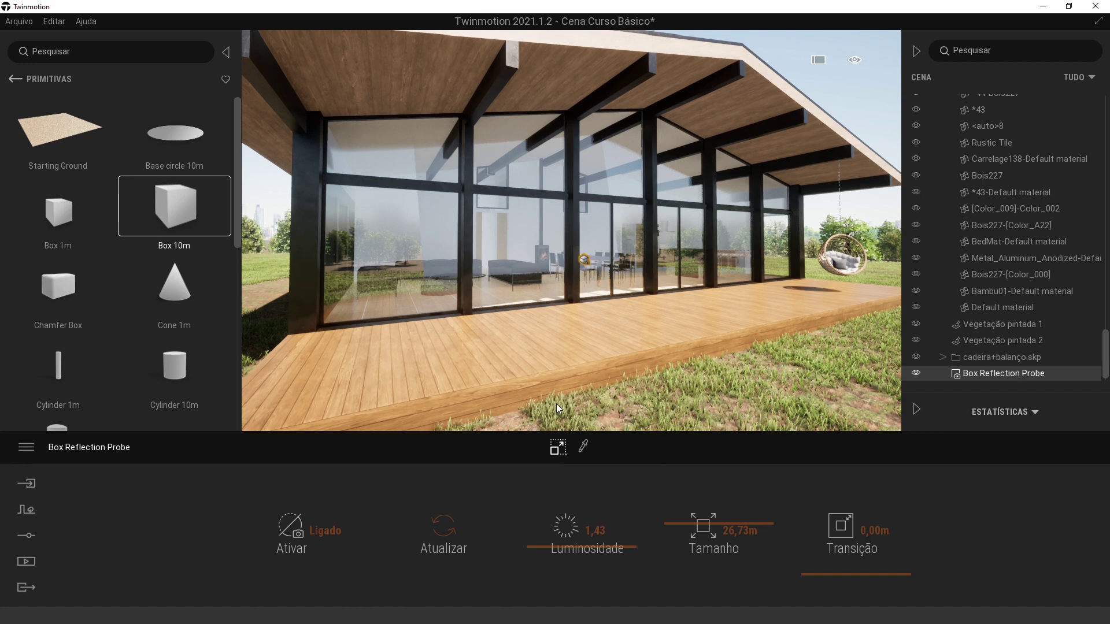
key("s")
left_click(462, 533)
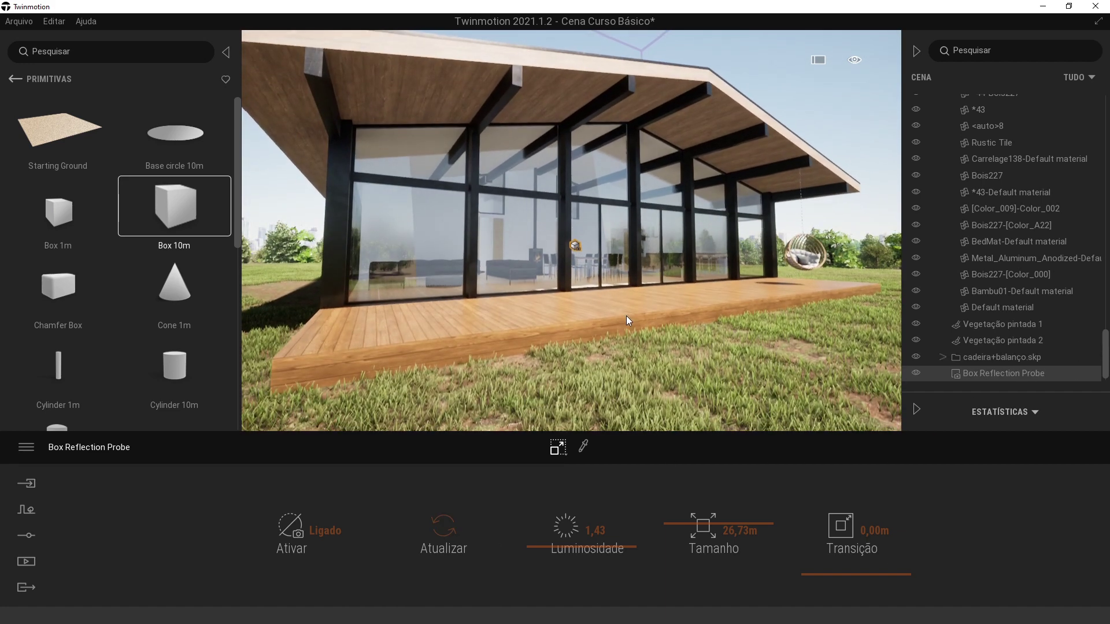
left_click(436, 521)
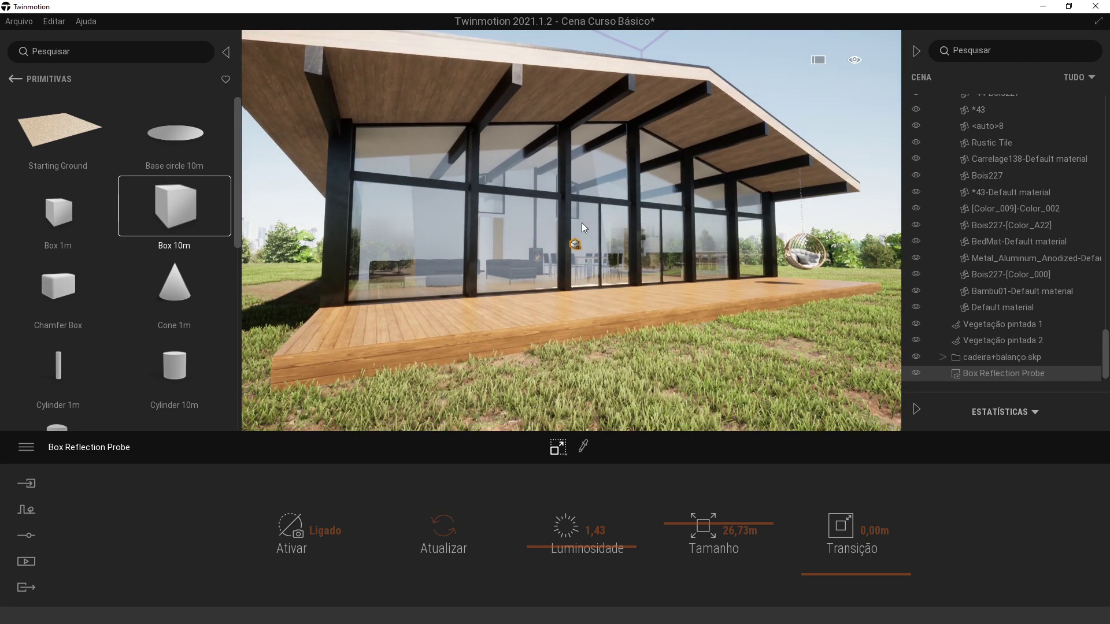
Step: Delete the 10 m box from the lawn in front of the house
key("w")
key("s")
key("d")
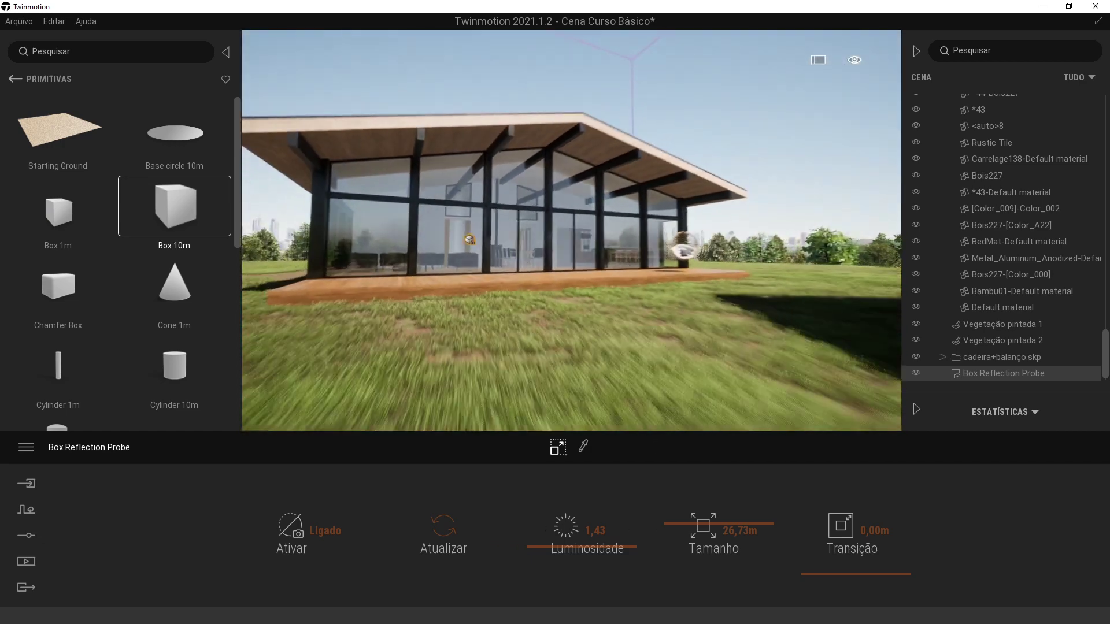
key("s")
key("d")
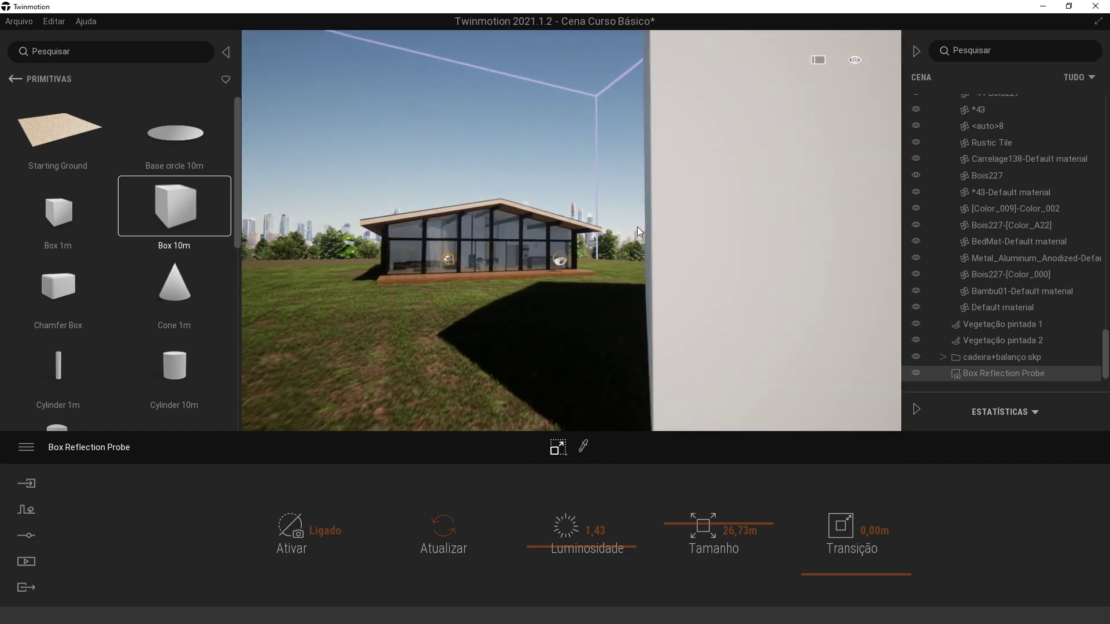
key("a")
mouse_move(637, 227)
right_mouse_down()
mouse_move(728, 226)
mouse_move(623, 238)
right_mouse_up()
left_click(637, 210)
key("Delete")
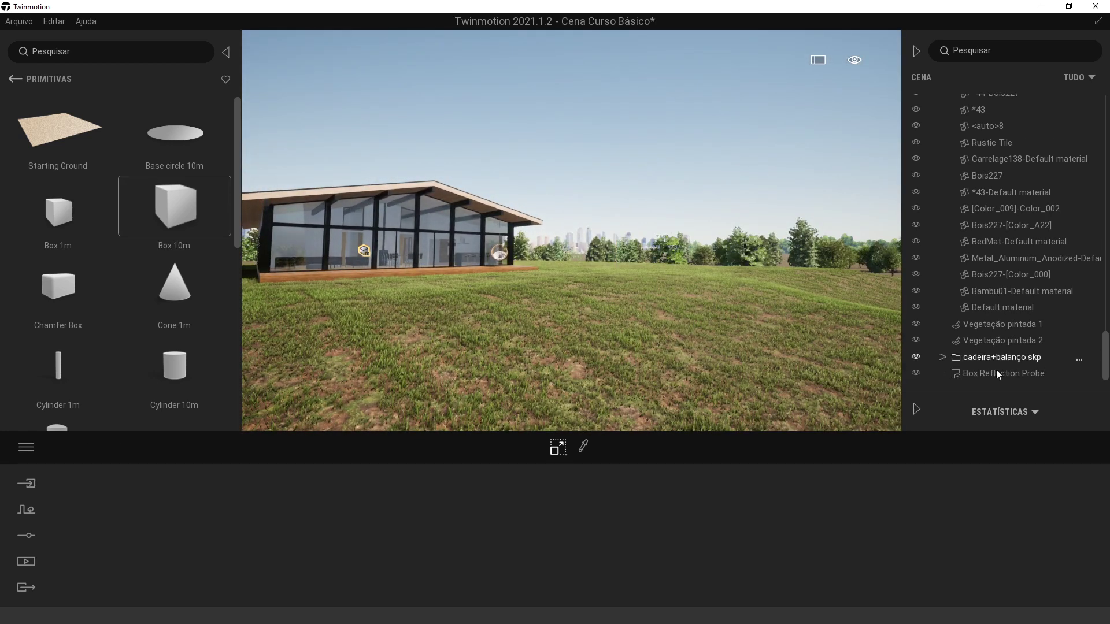
Step: Update the Box Reflection Probe without the box in the scene and inspect the front glazing up close
left_click(1006, 373)
left_click(452, 535)
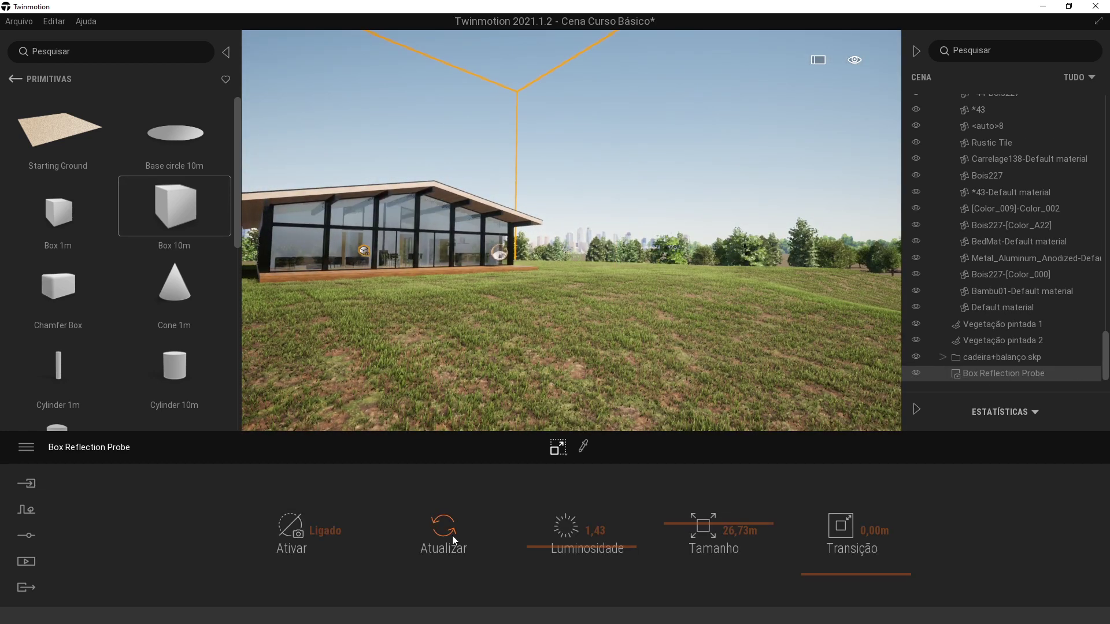
key("w")
right_click_drag(503, 259, 543, 259)
key("s")
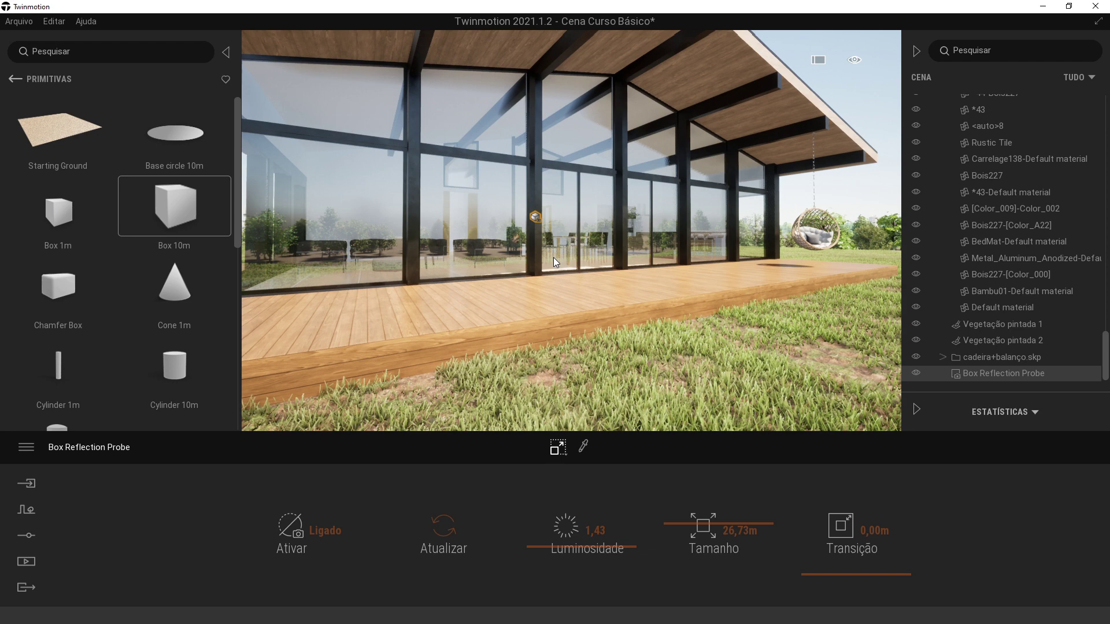
Step: Set the reflection volume resolution to 64 for the viewport and 1024 for export in the preferences
key("ctrl+p")
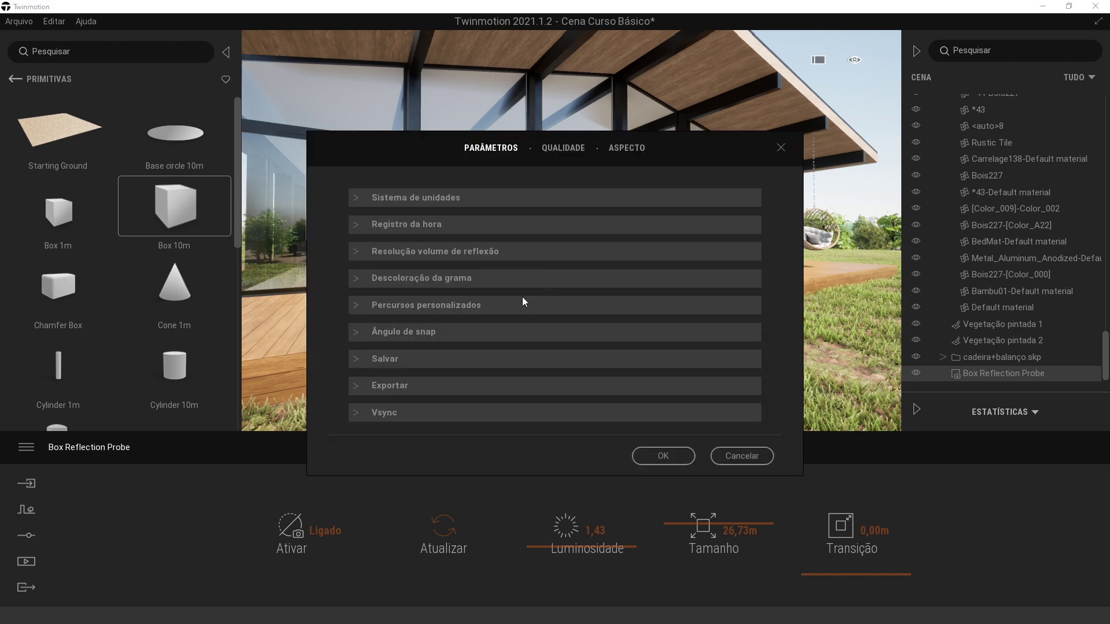
left_click(452, 252)
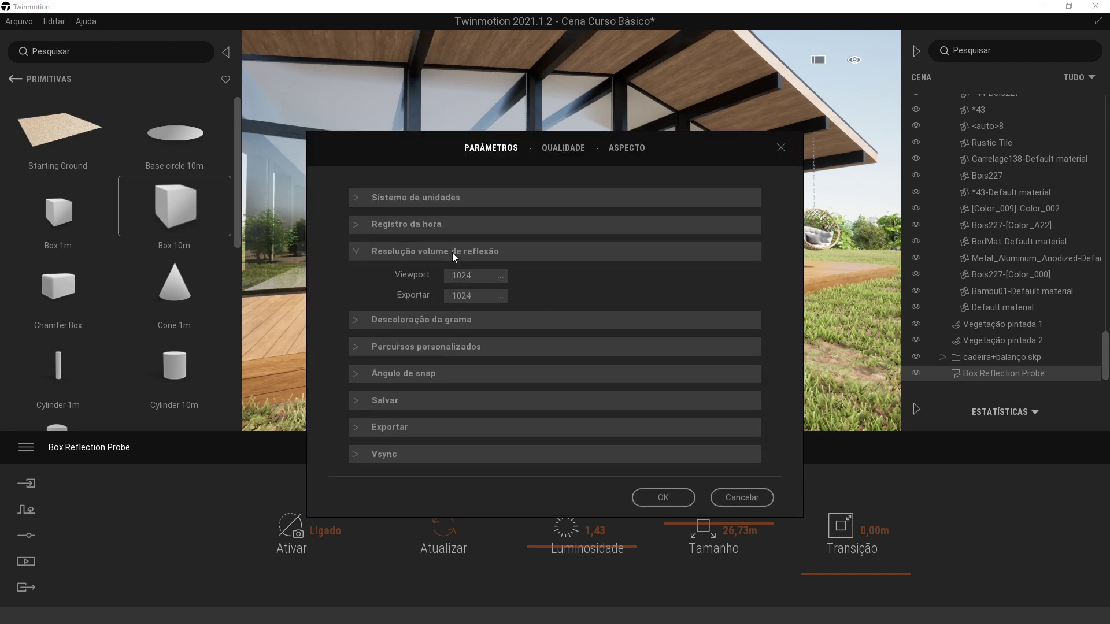
left_click(501, 279)
left_click(556, 266)
left_click_drag(715, 153, 628, 160)
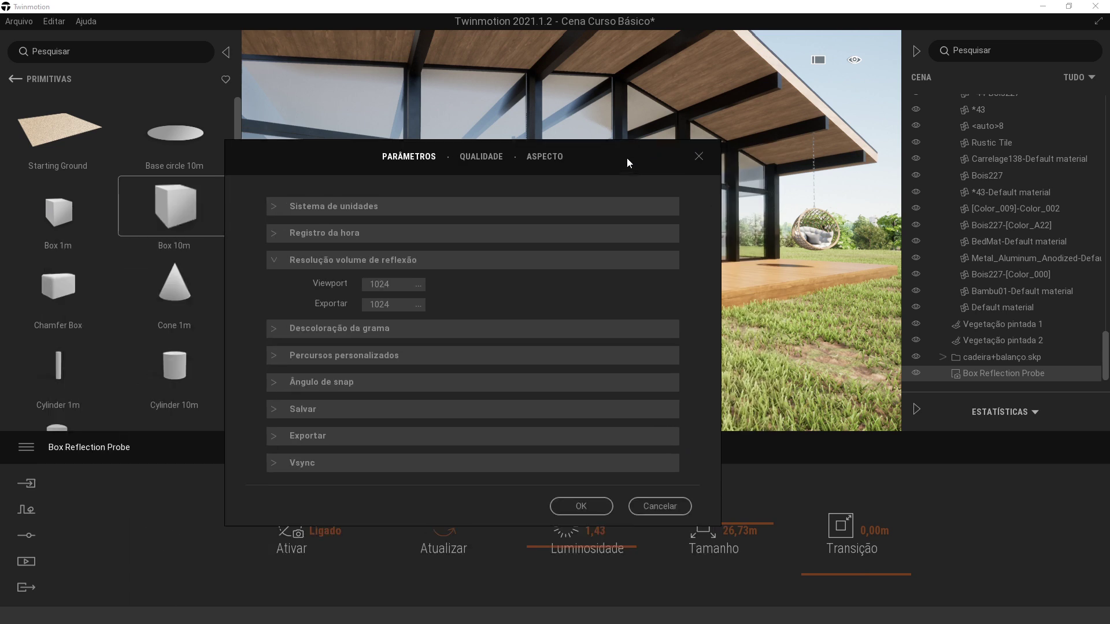
left_click(426, 303)
left_click(424, 377)
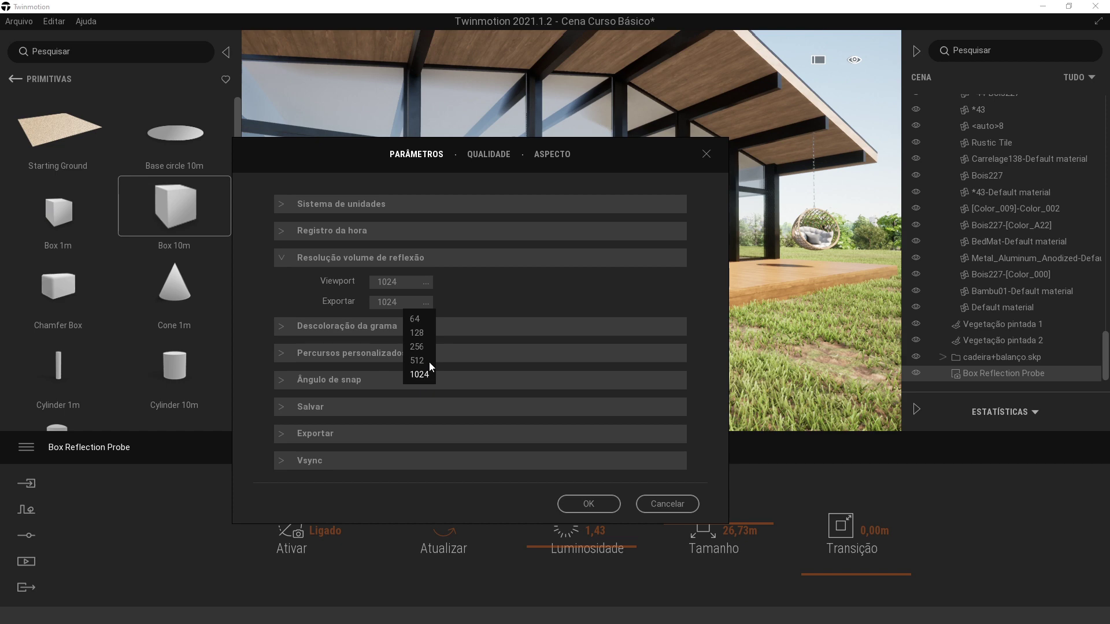
left_click(426, 282)
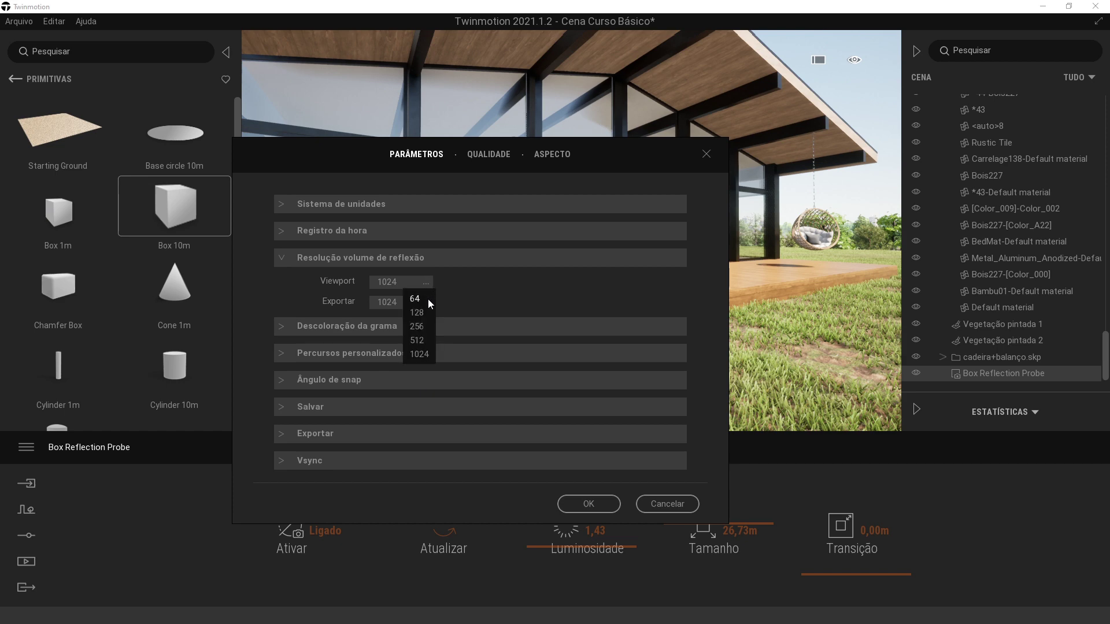
left_click(420, 298)
left_click(582, 503)
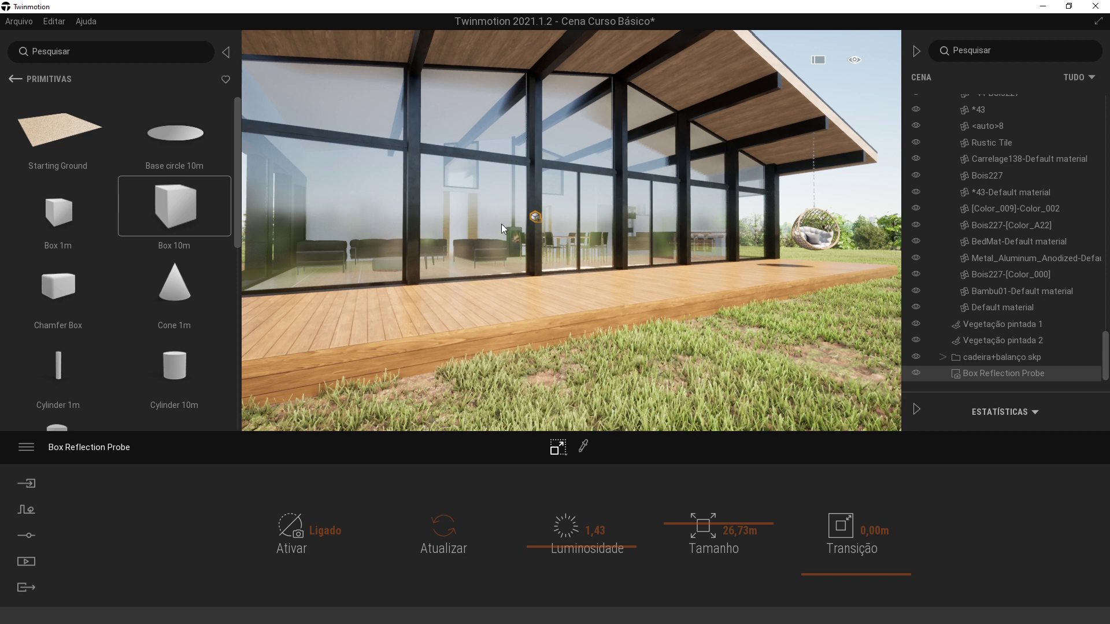
Step: Set the viewport's reflection volume resolution to 1024 in the preferences and check the export options for updating reflections
key("ctrl+p")
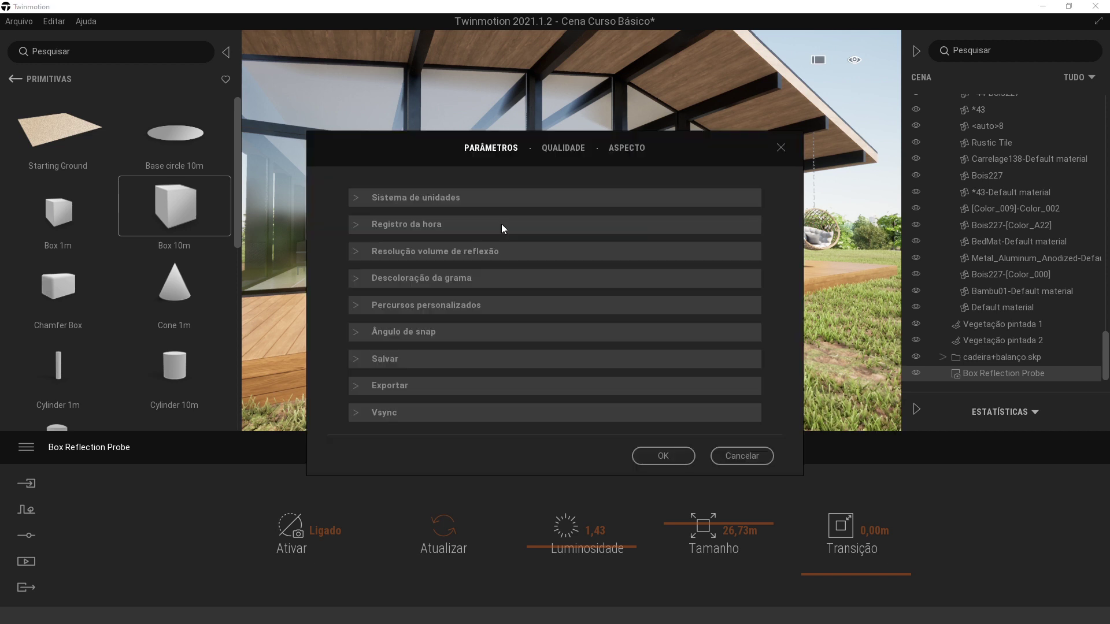
left_click(358, 252)
left_click(500, 277)
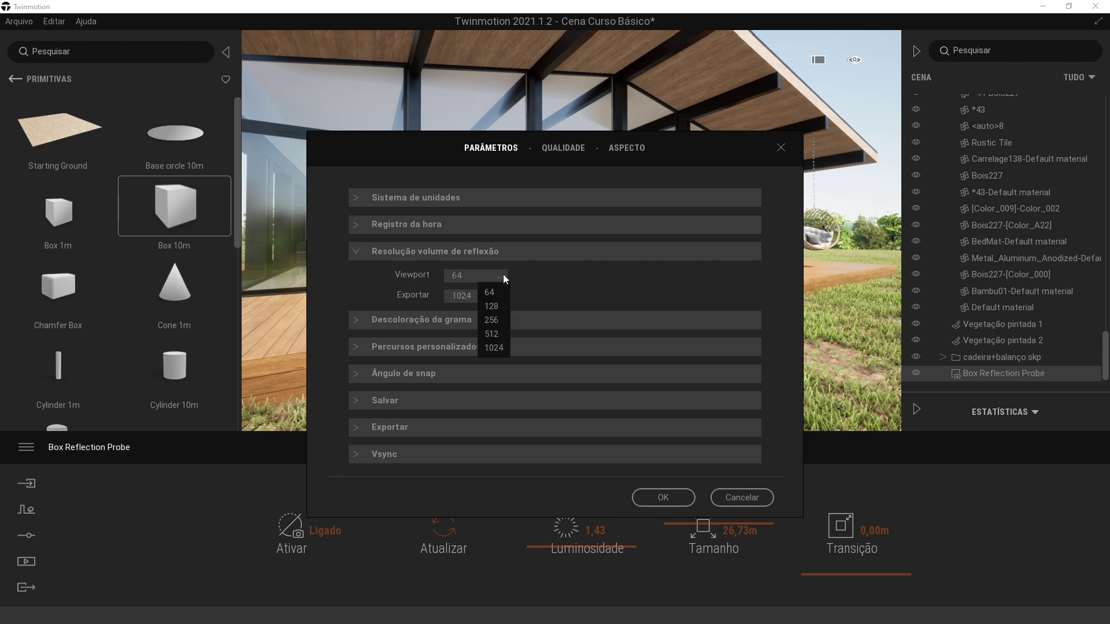
left_click(495, 348)
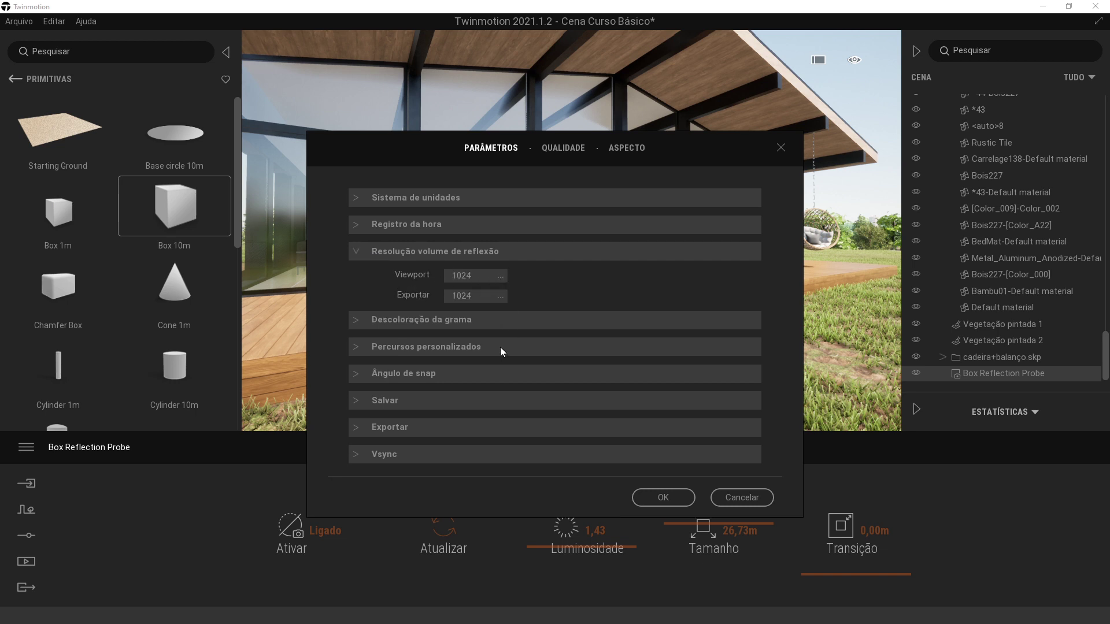
left_click(356, 253)
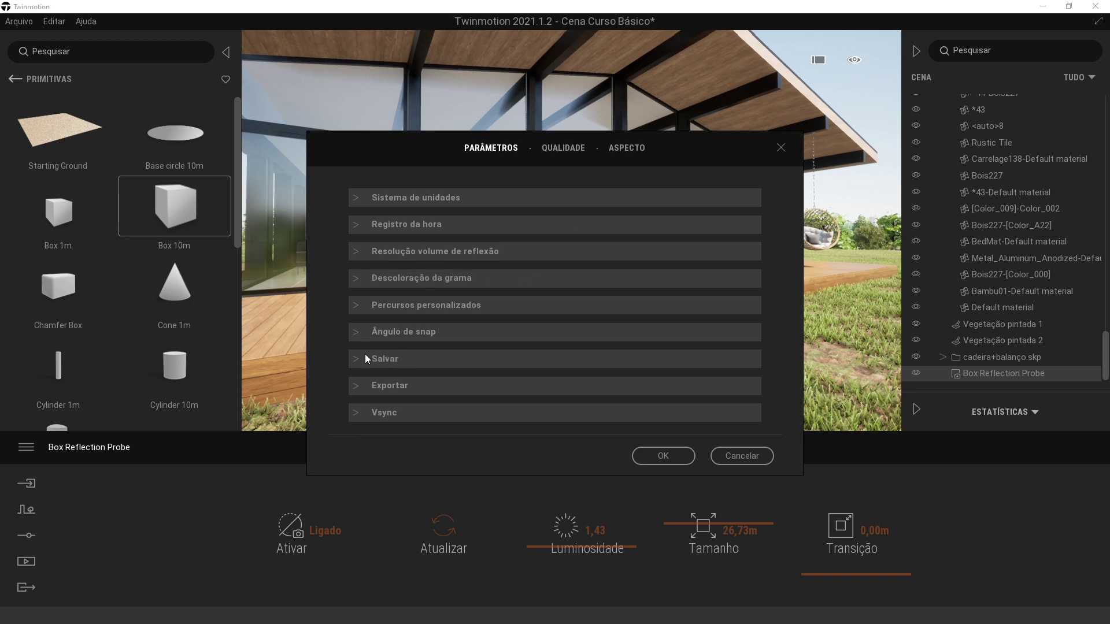
left_click(355, 388)
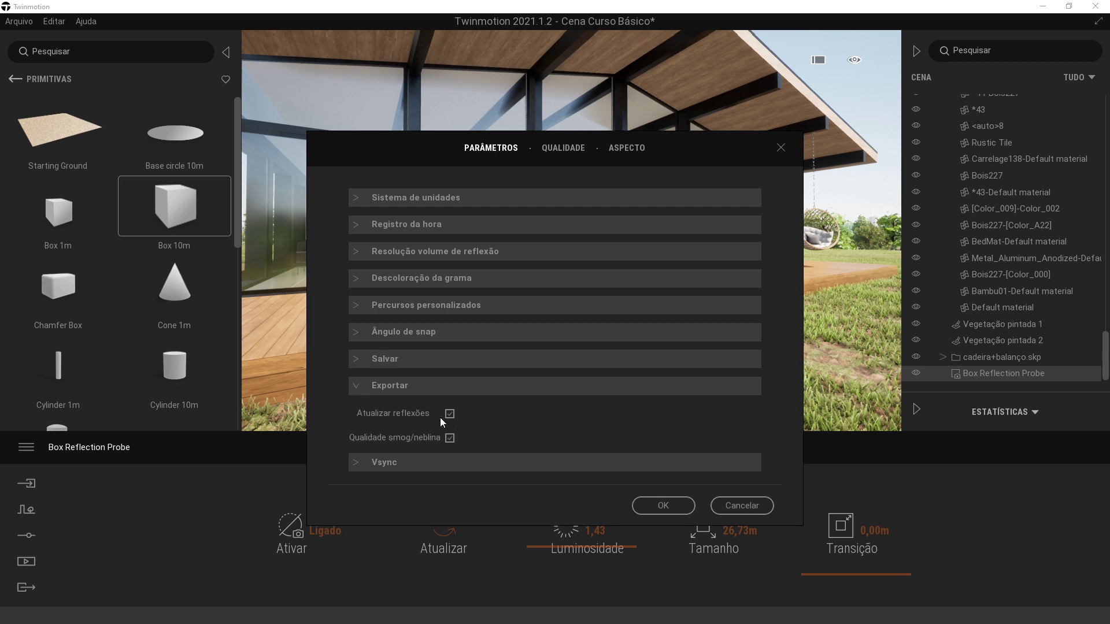
left_click(653, 501)
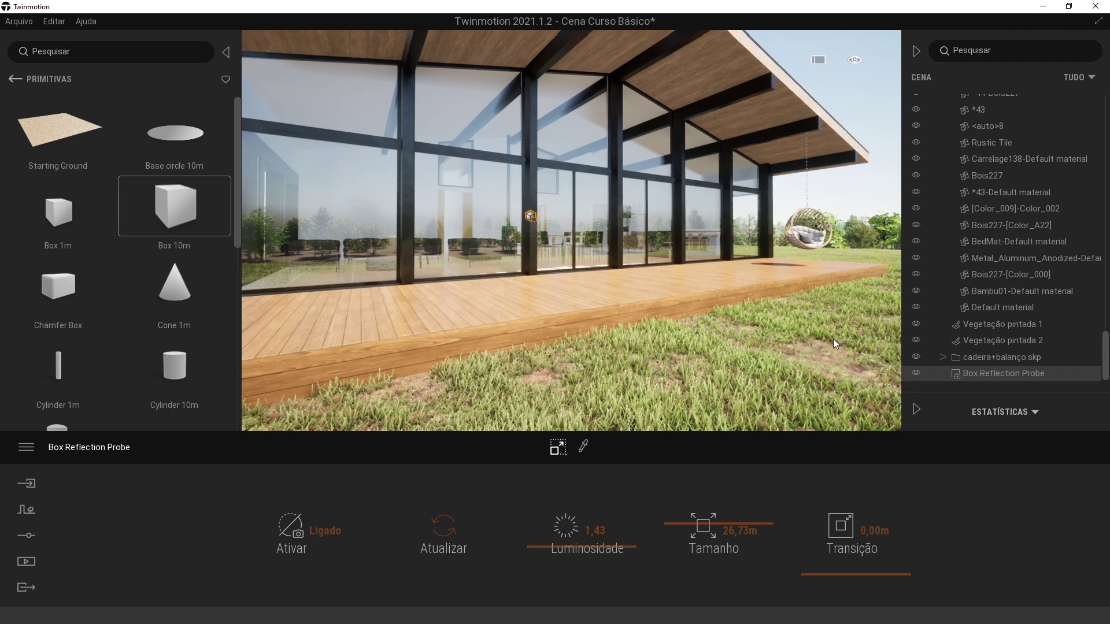
Step: Update the Box Reflection Probe and inspect the glazing reflections from several viewpoints around the house
left_click(467, 529)
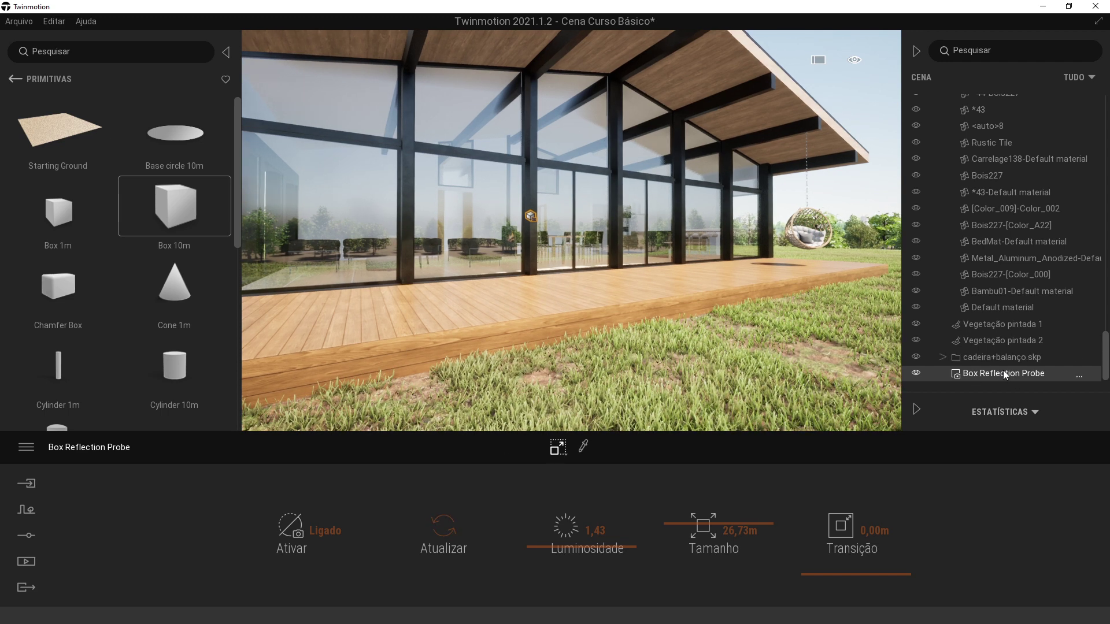
left_click(492, 519)
mouse_move(585, 290)
right_mouse_down()
mouse_move(569, 283)
mouse_move(602, 280)
right_mouse_up()
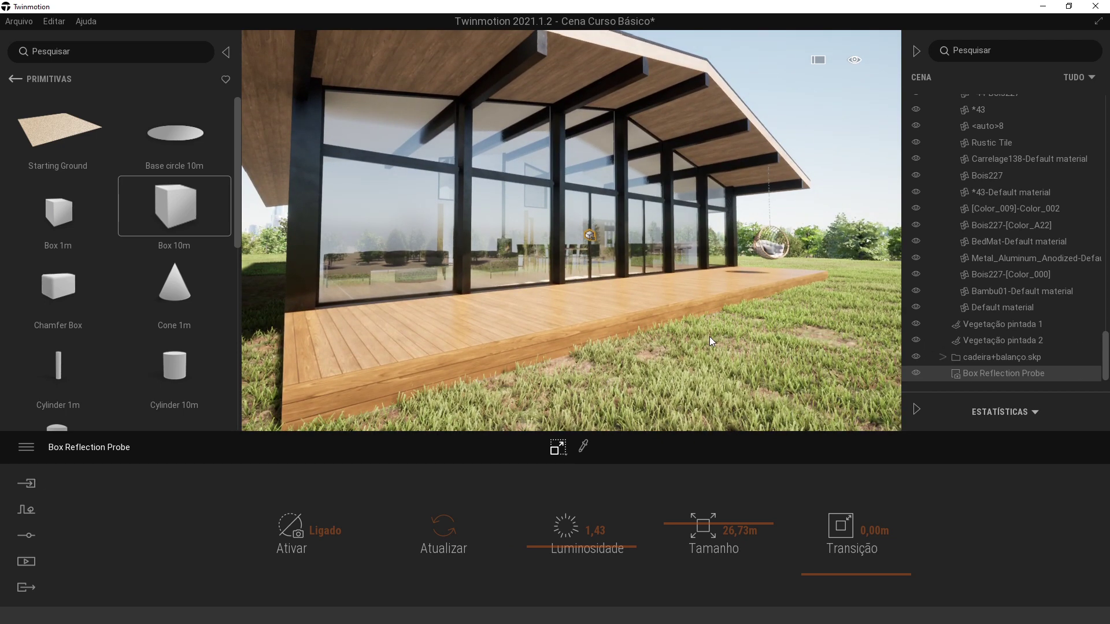
right_click_drag(709, 336, 697, 288)
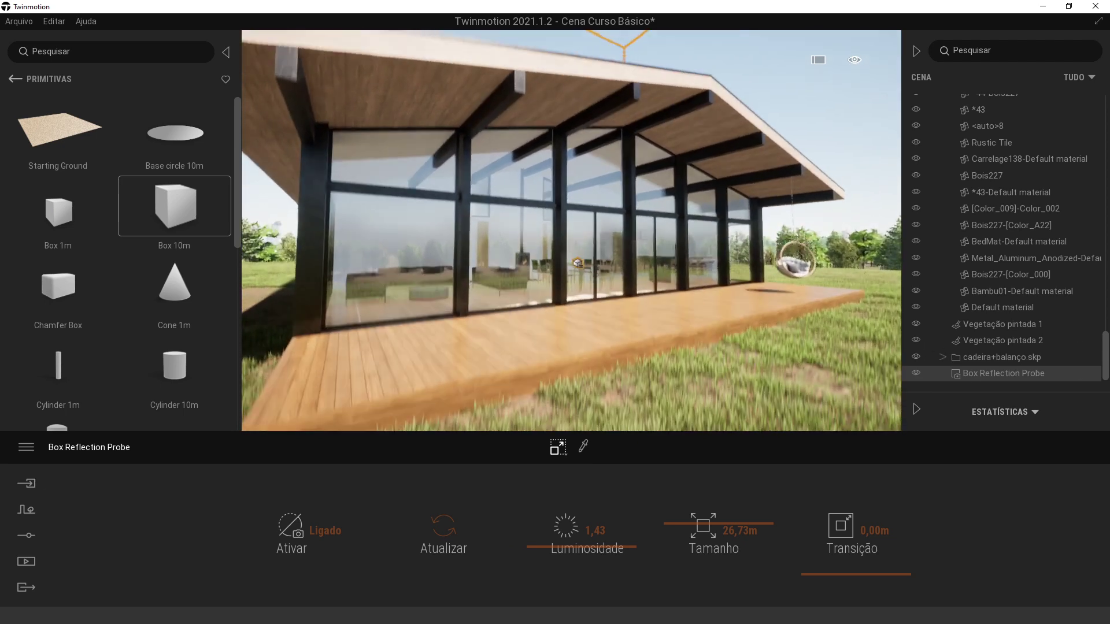
left_click_drag(578, 240, 577, 240)
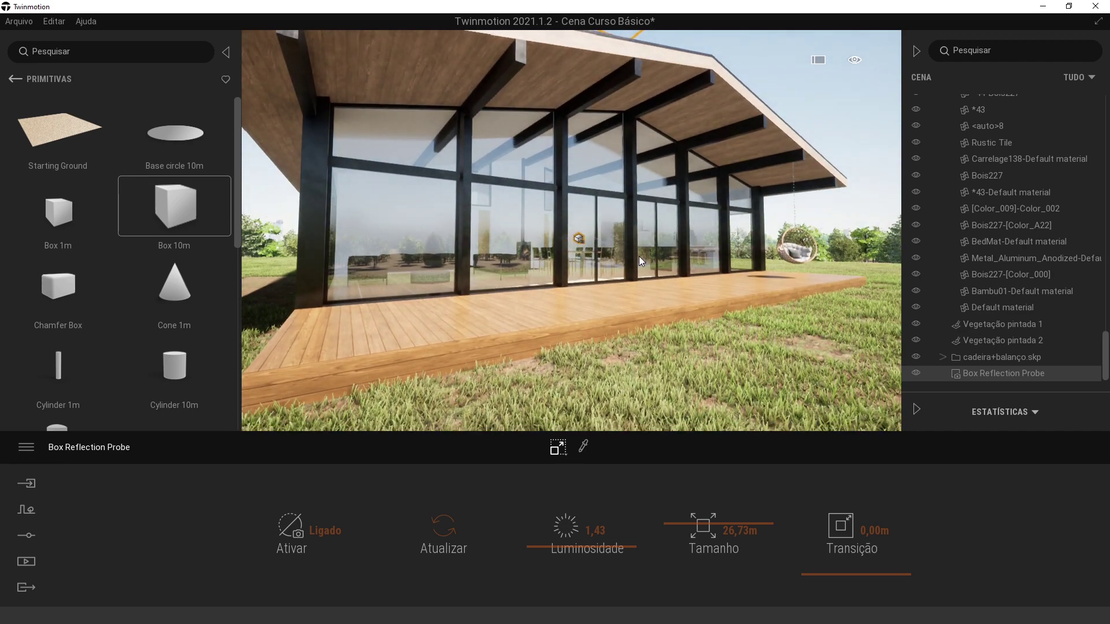
right_click_drag(640, 256, 595, 279)
right_click_drag(671, 280, 601, 298)
scroll(535, 244, "down", 5)
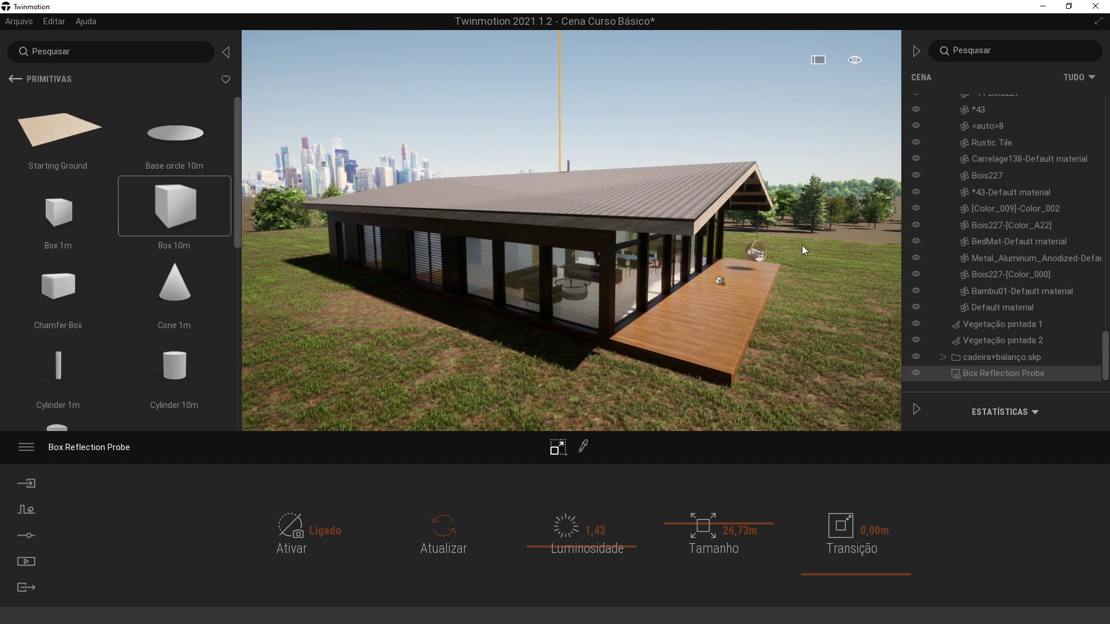
scroll(802, 245, "up", 8)
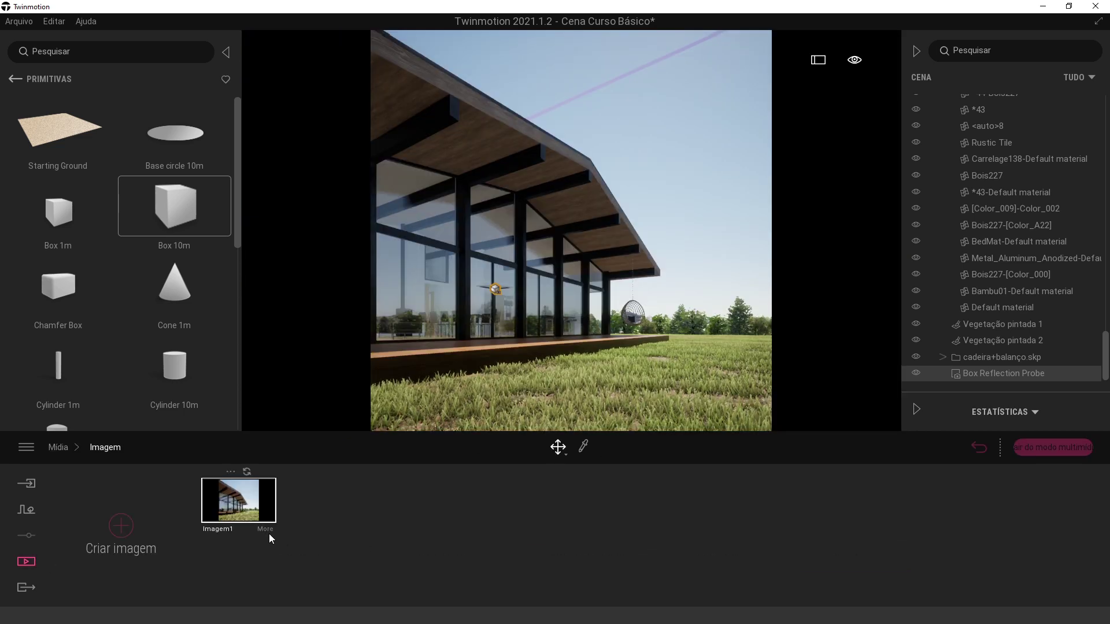
Step: In the location settings of Imagem1, set the time of day to 12:06 and the north orientation to 118°
mouse_move(271, 532)
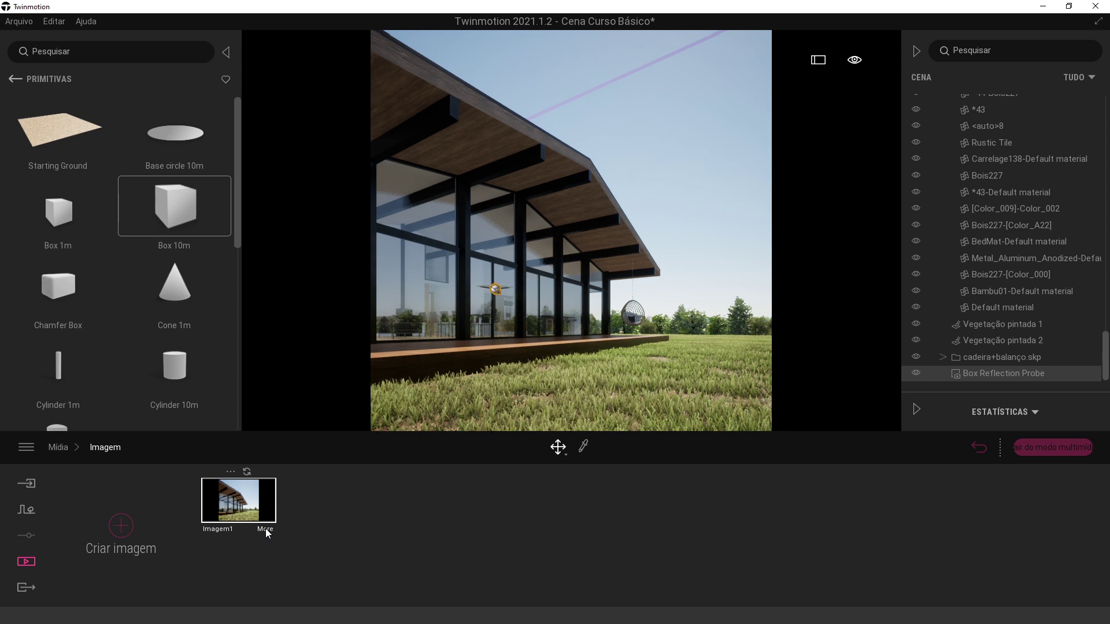
left_click(266, 528)
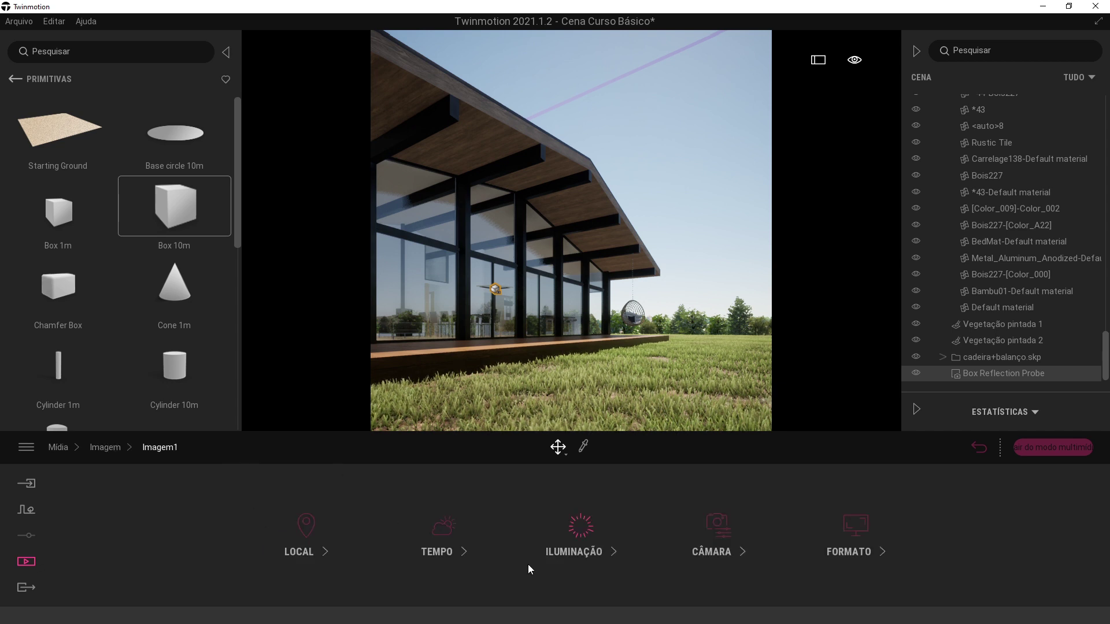
left_click(300, 541)
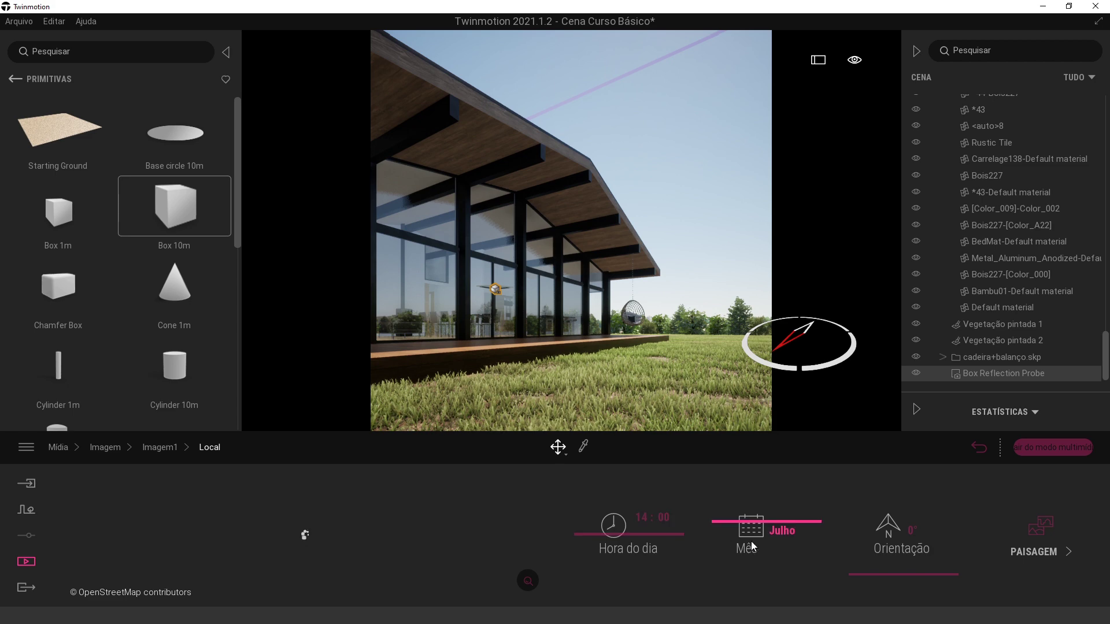
left_click(635, 527)
left_click_drag(634, 528, 634, 526)
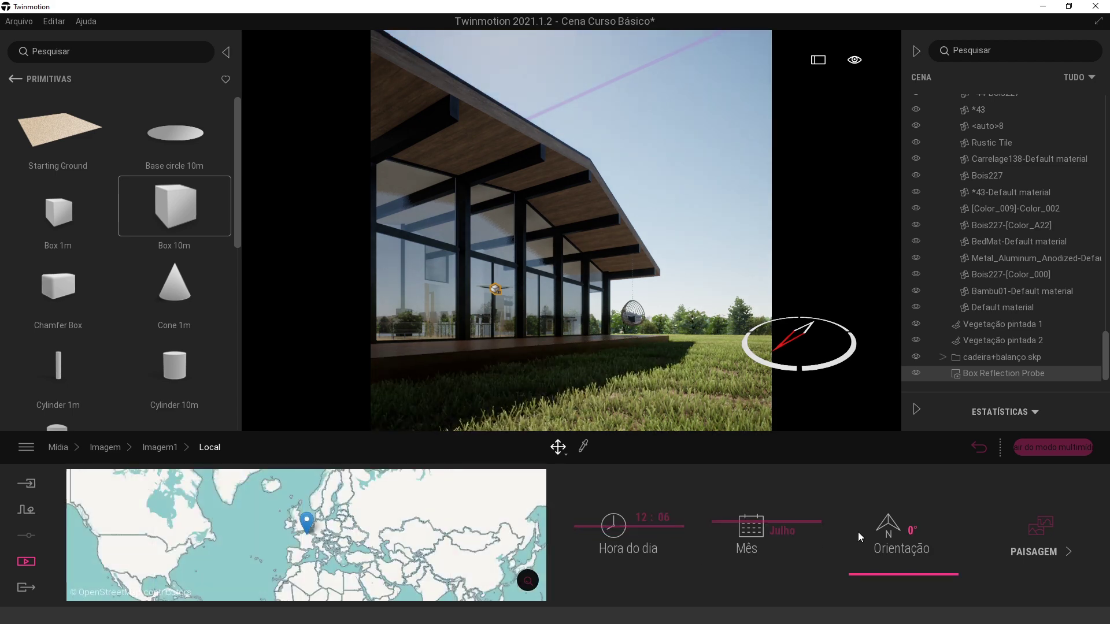
left_click_drag(876, 570, 889, 545)
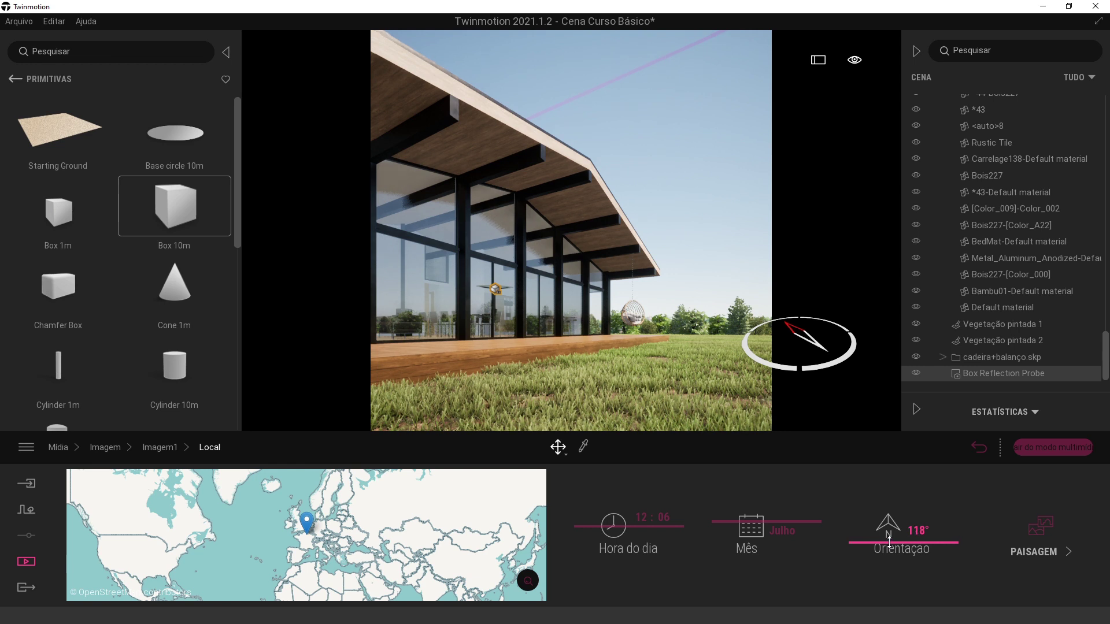
Step: Reframe the camera view of Imagem1 slightly to show more of the front glazing and wooden deck
left_click(730, 222)
middle_click_drag(564, 382, 593, 381)
right_click_drag(593, 381, 596, 378)
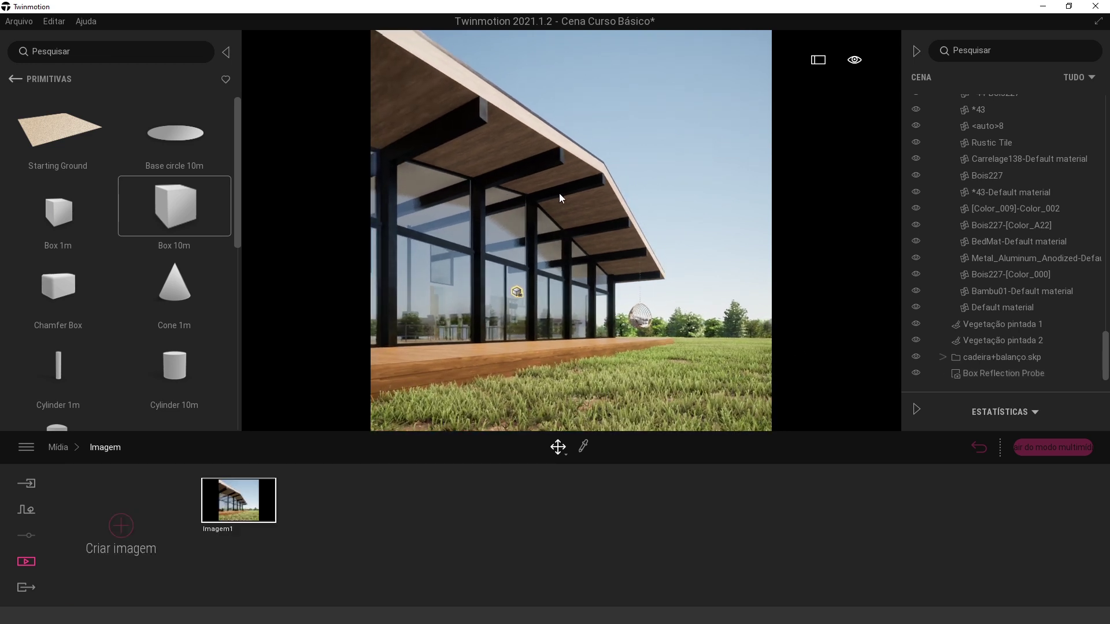
right_click_drag(559, 194, 561, 192)
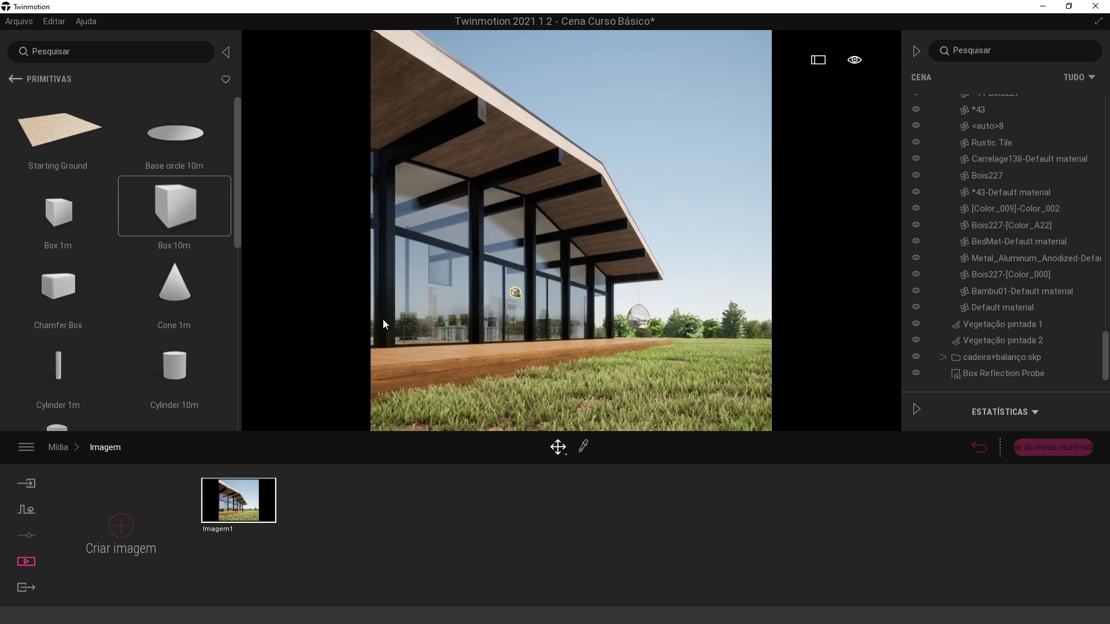